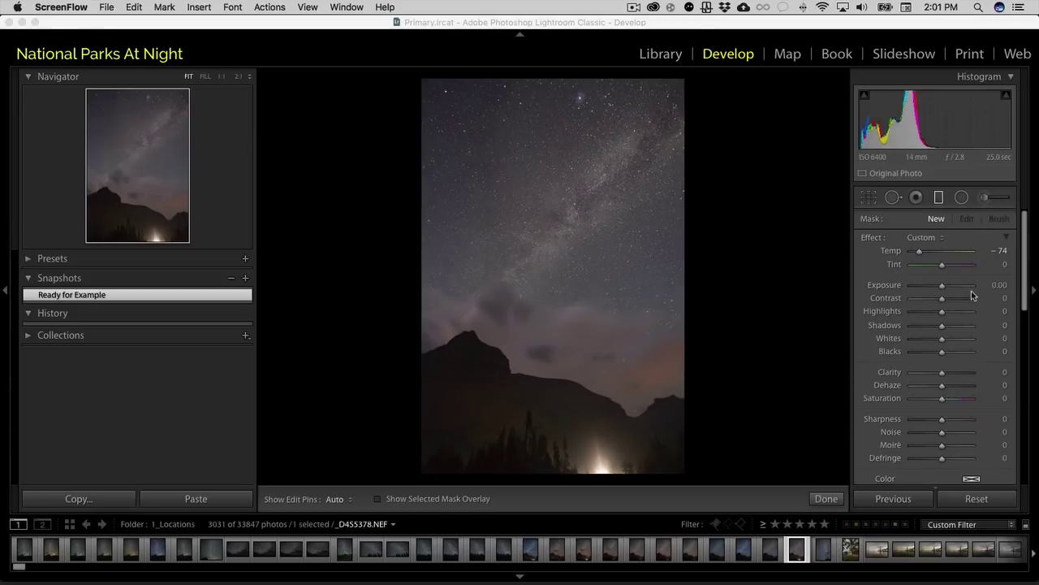
# Step: Bring Lightroom back into focus and switch to the Adjustment Brush
pyautogui.scroll(-4, 972, 294)
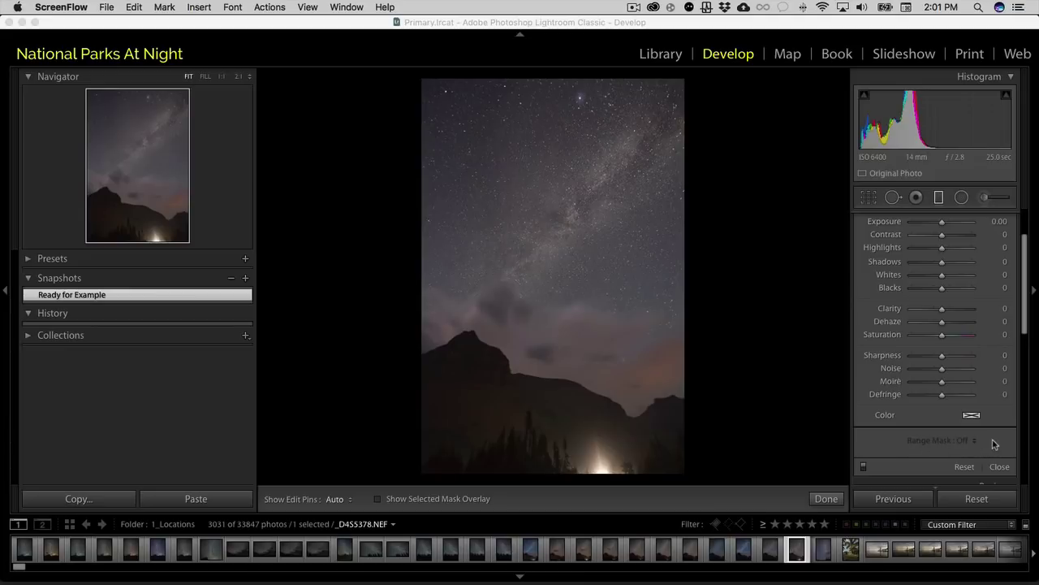
pyautogui.scroll(4, 958, 378)
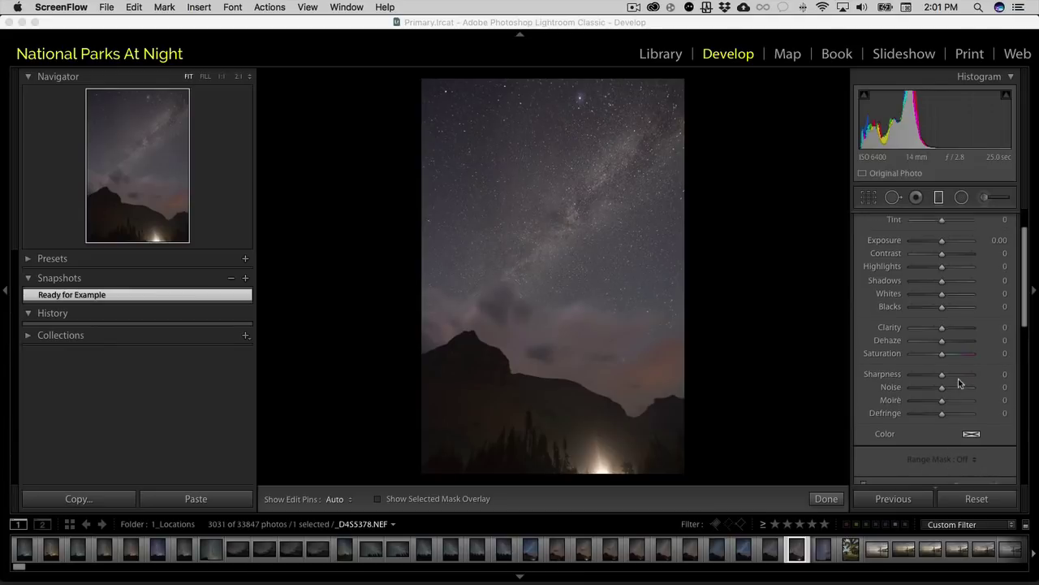
pyautogui.click(939, 199)
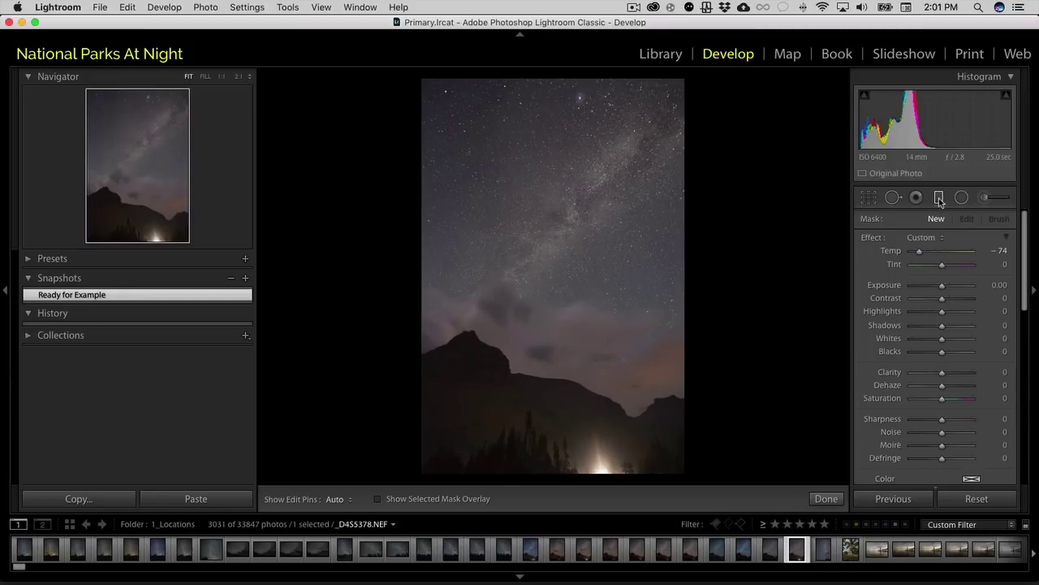
pyautogui.click(940, 199)
pyautogui.click(985, 200)
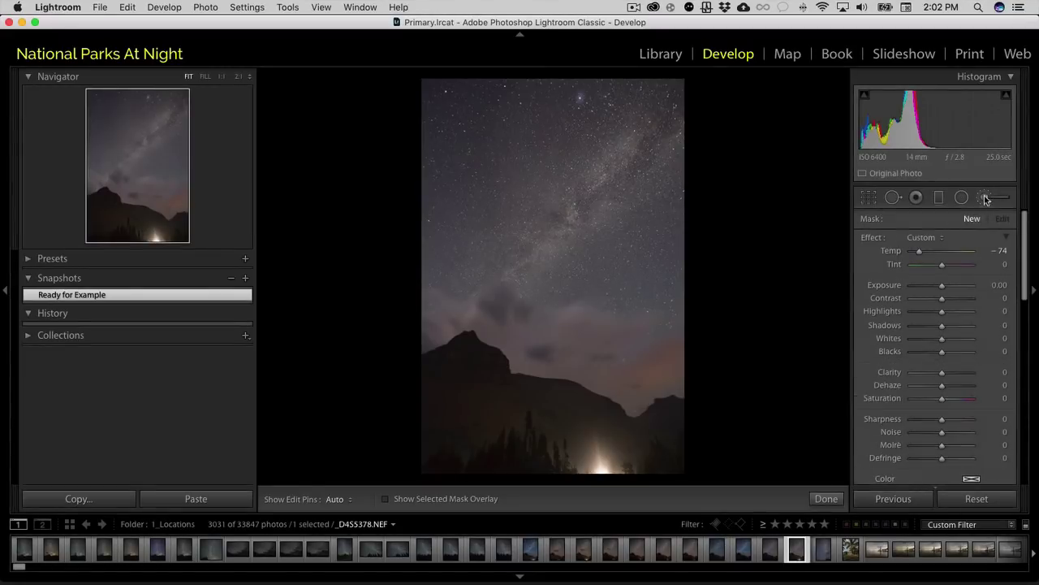
# Step: Try brush Exposure 2.61, Contrast −60 and Highlights 69, then reset all effects to zero
pyautogui.click(962, 288)
pyautogui.click(923, 299)
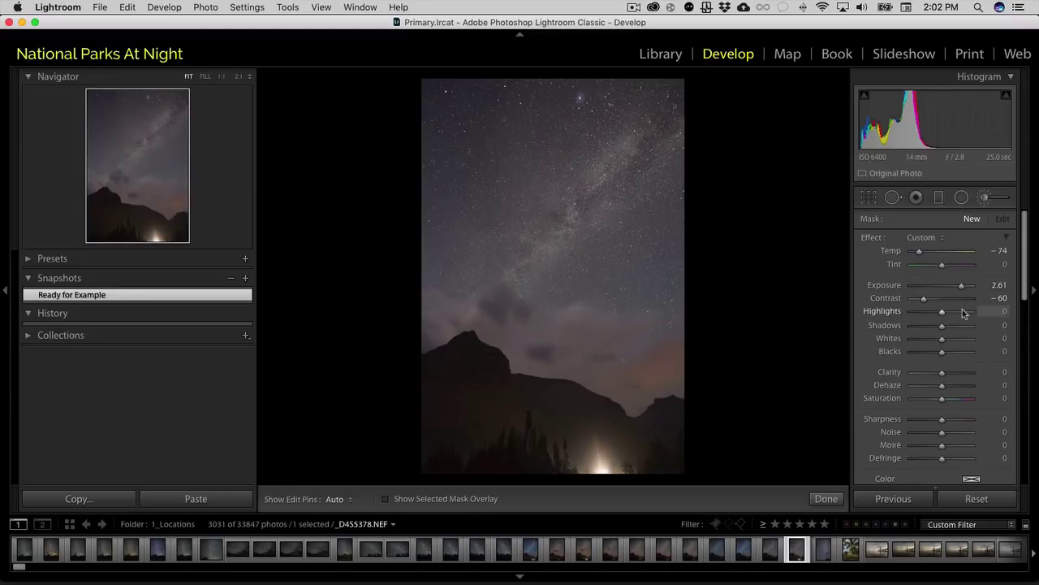
pyautogui.click(963, 314)
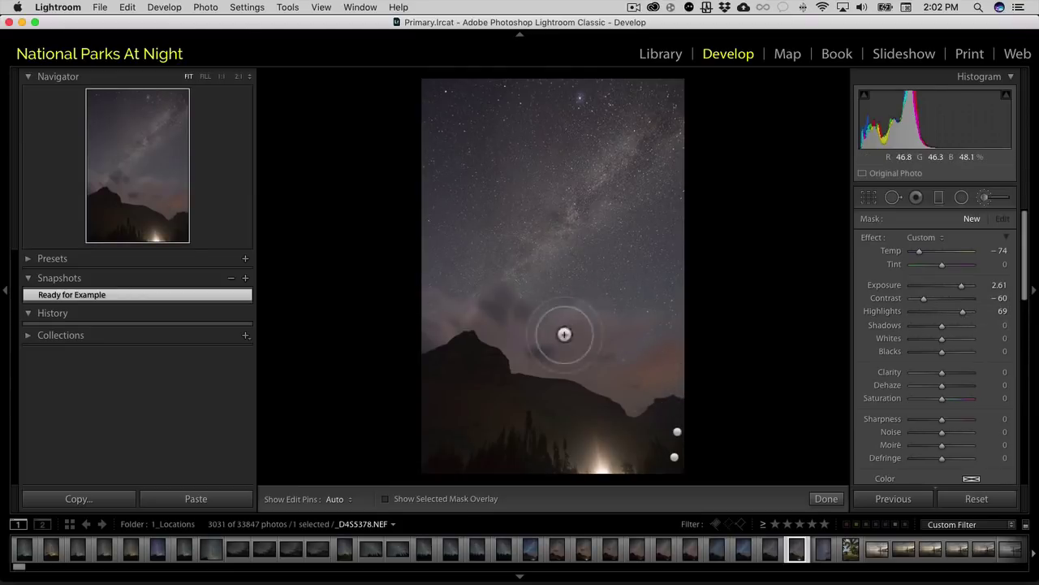
pyautogui.doubleClick(871, 237)
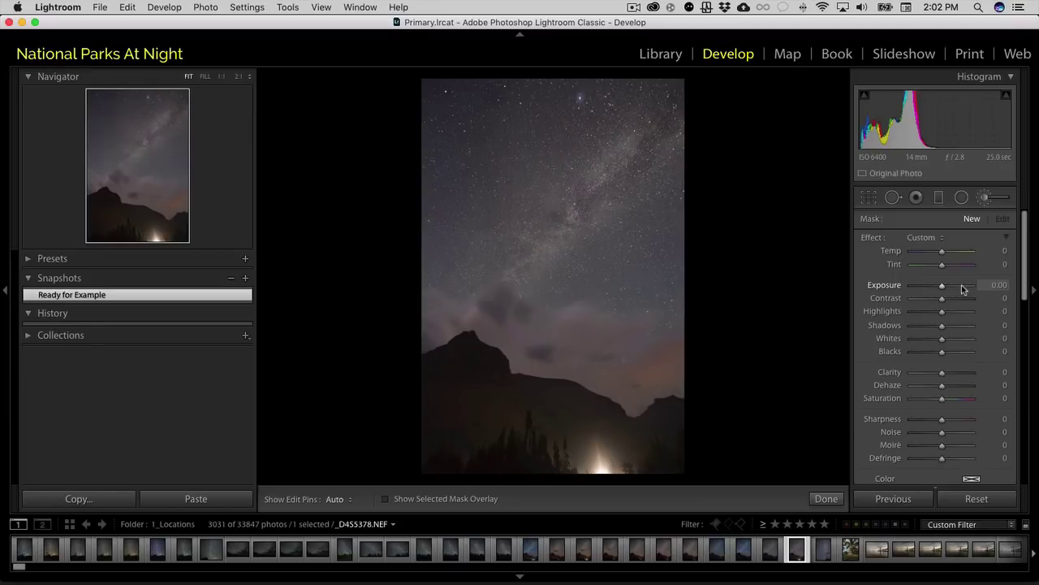
# Step: Paint a brightening brush stroke across the upper sky
pyautogui.press('h')
pyautogui.moveTo(505, 224)
pyautogui.mouseDown()
pyautogui.moveTo(641, 245)
pyautogui.moveTo(548, 248)
pyautogui.moveTo(531, 267)
pyautogui.moveTo(622, 263)
pyautogui.moveTo(627, 275)
pyautogui.mouseUp()
pyautogui.press('h')
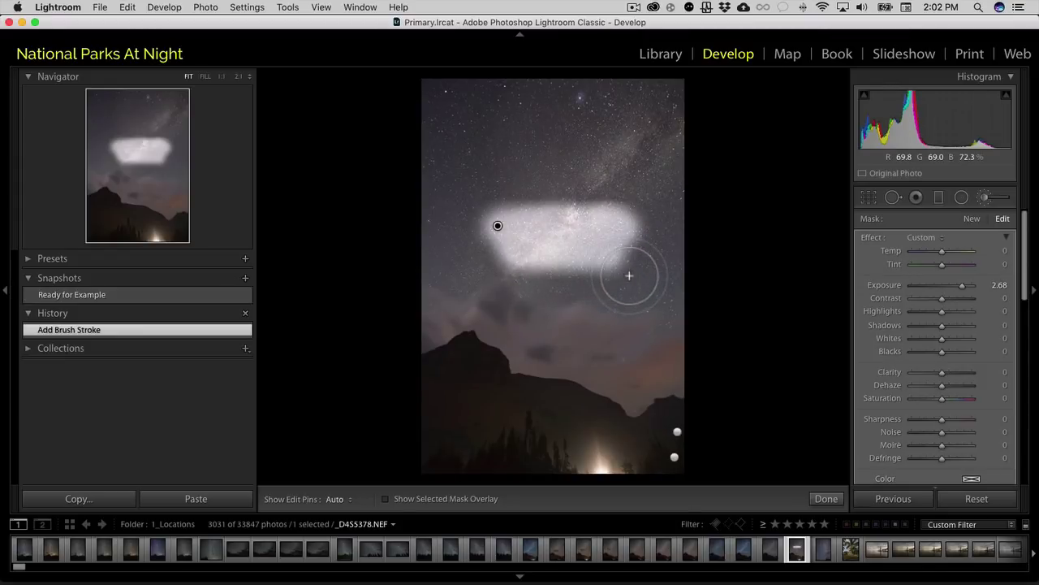
# Step: Change the stroke's exposure to −1.59, then 2.33, and delete the brushed sky adjustment
pyautogui.click(930, 286)
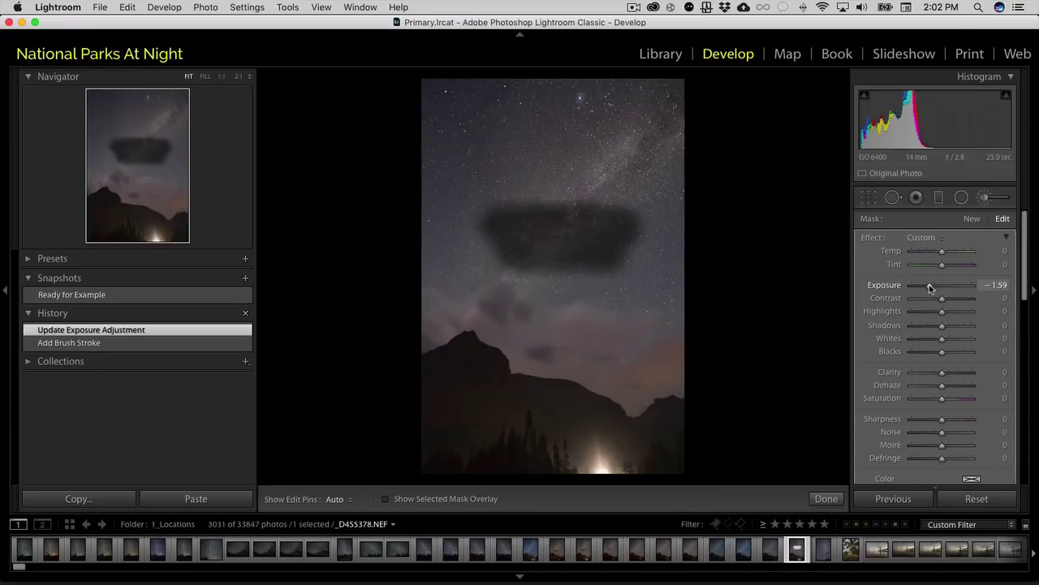
pyautogui.moveTo(960, 290); pyautogui.dragTo(959, 290)
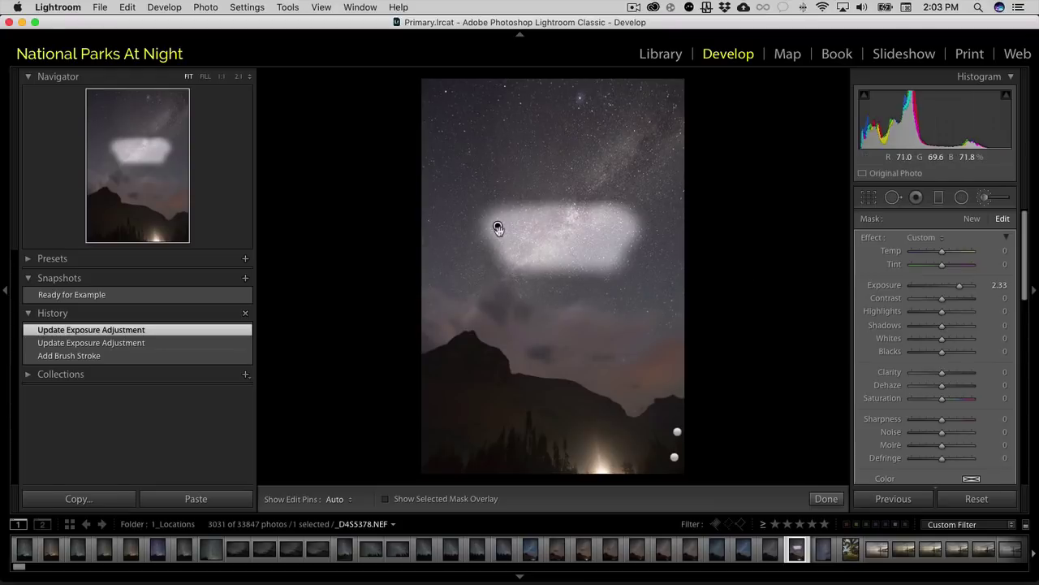
pyautogui.moveTo(497, 227)
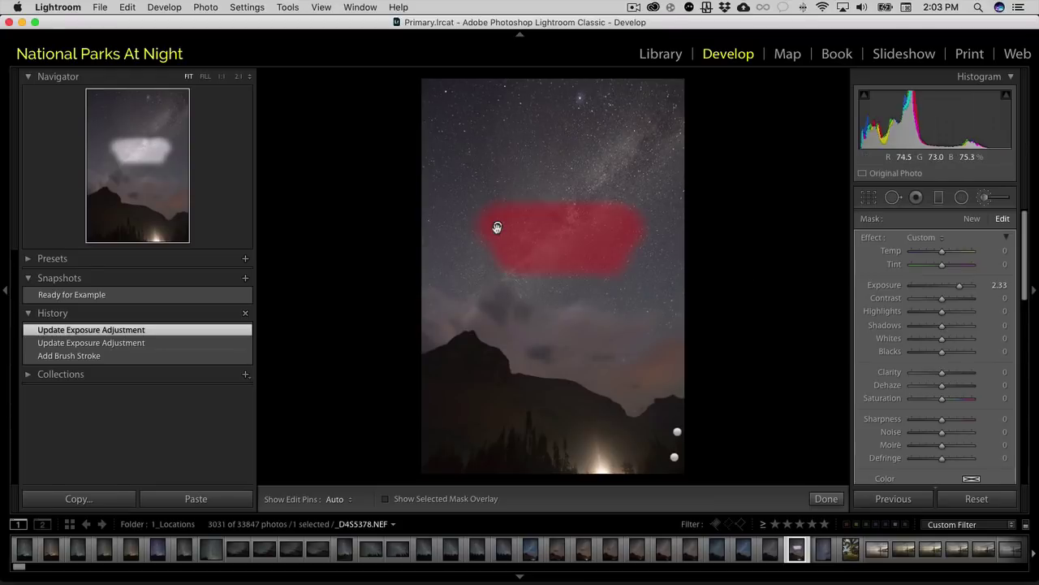
pyautogui.press('Delete')
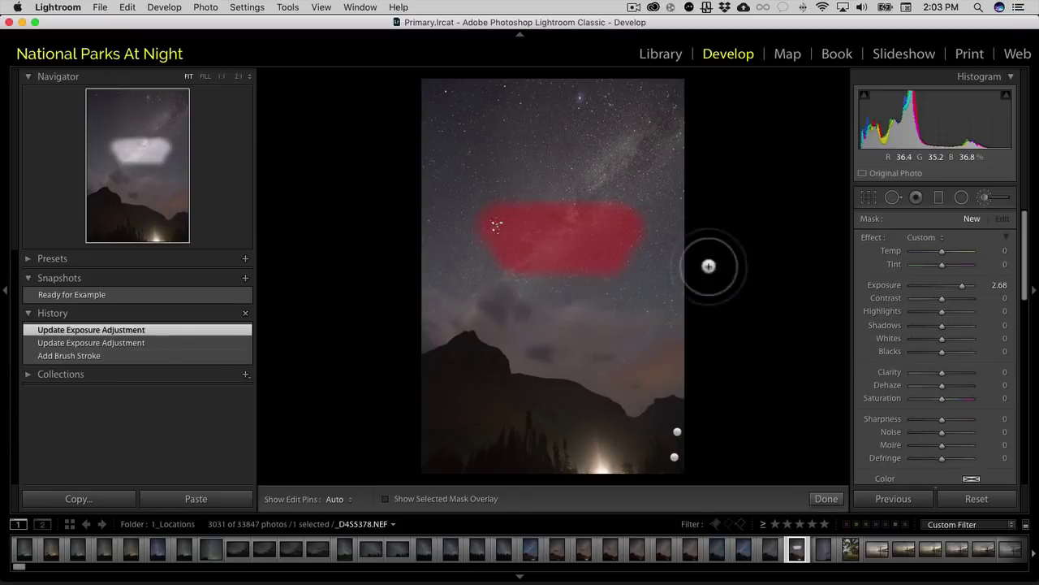
# Step: Draw a graduated filter down the upper sky and darken it to −4.00 exposure
pyautogui.click(940, 200)
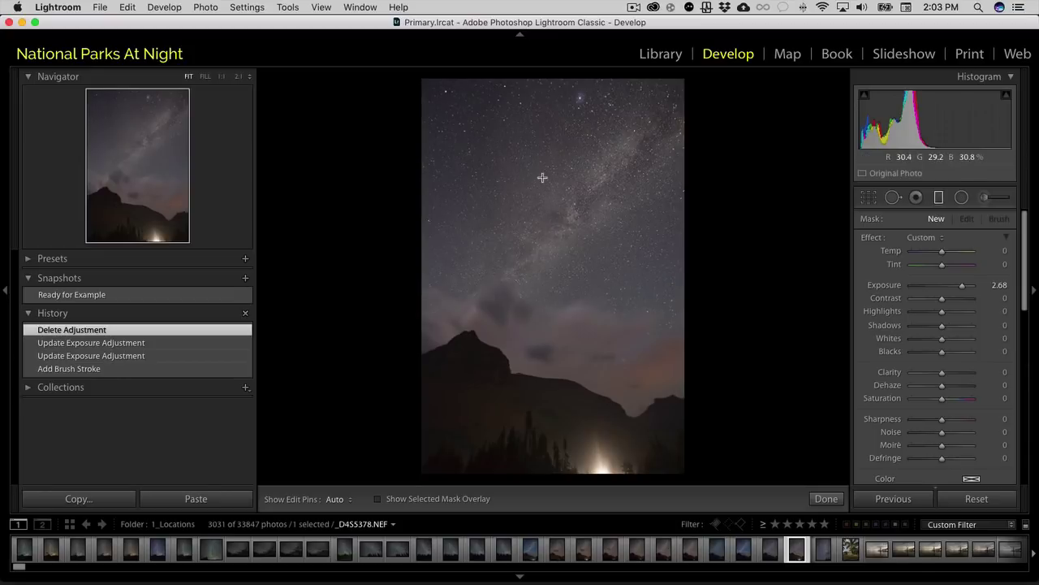
pyautogui.moveTo(542, 187); pyautogui.dragTo(542, 263)
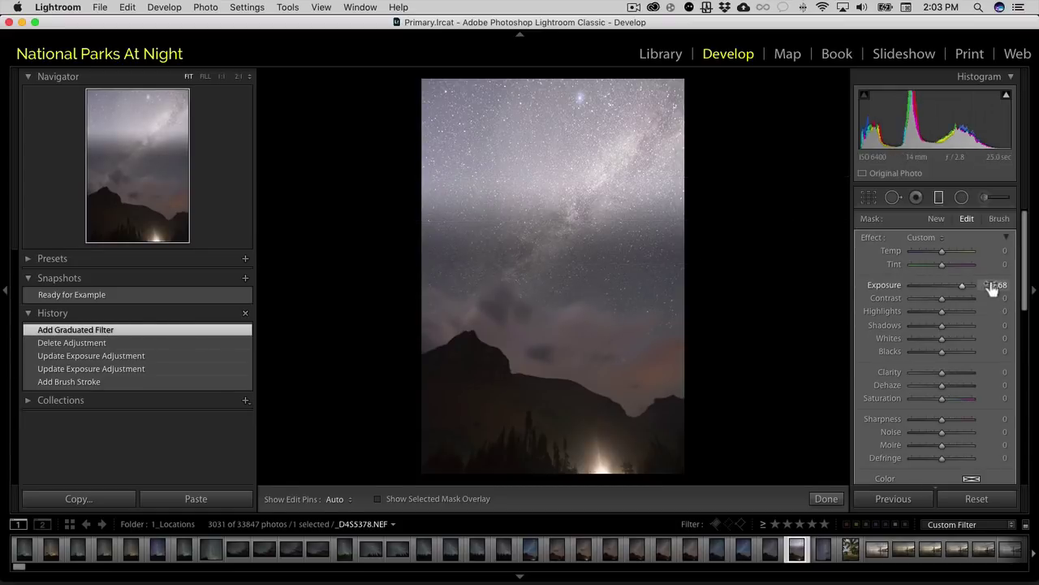
pyautogui.click(919, 285)
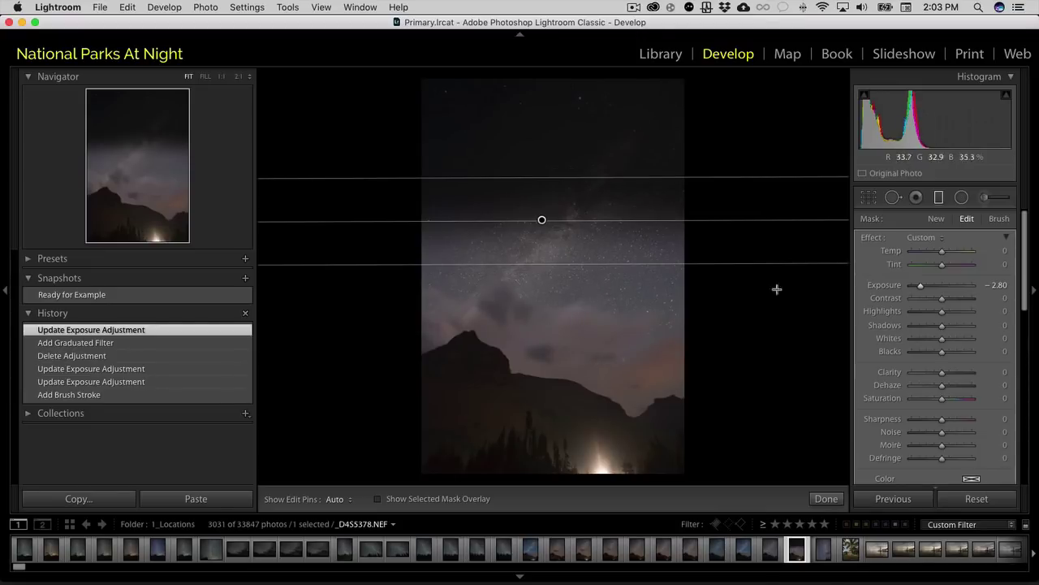
pyautogui.moveTo(926, 291); pyautogui.dragTo(926, 291)
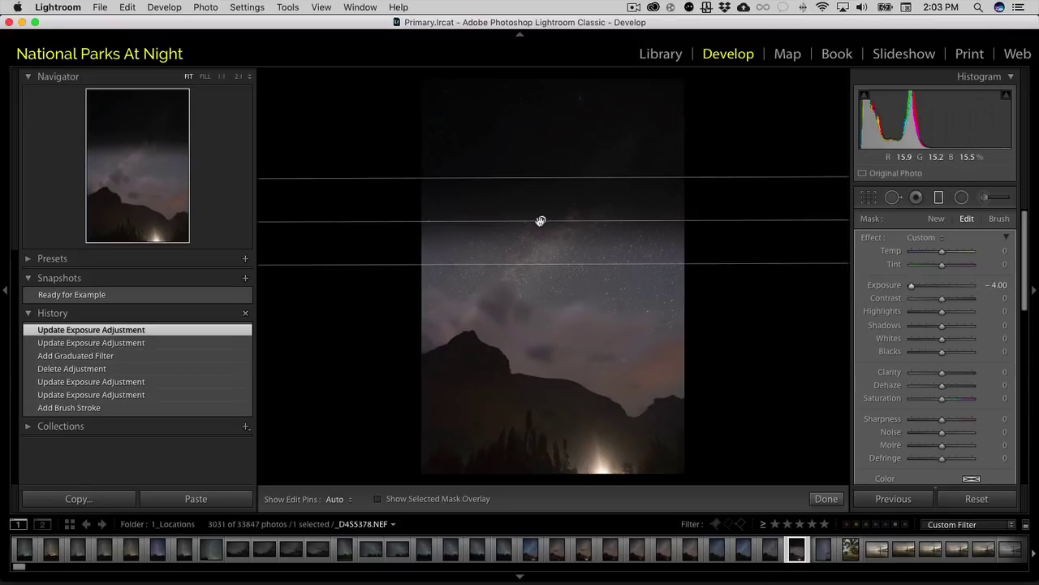
# Step: Select the trial graduated filter's pin and delete it
pyautogui.click(541, 220)
pyautogui.moveTo(543, 220)
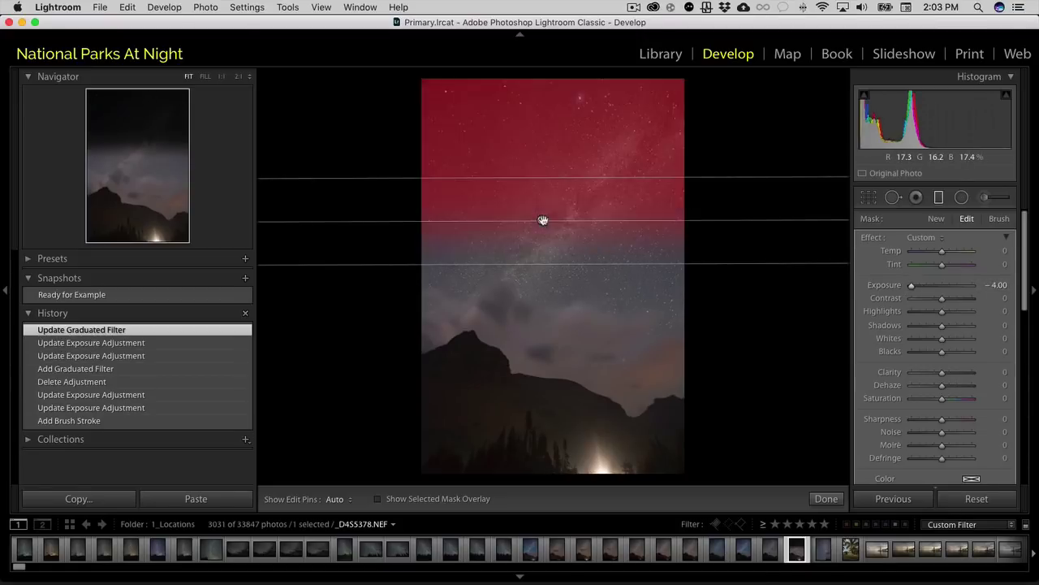
pyautogui.press('Delete')
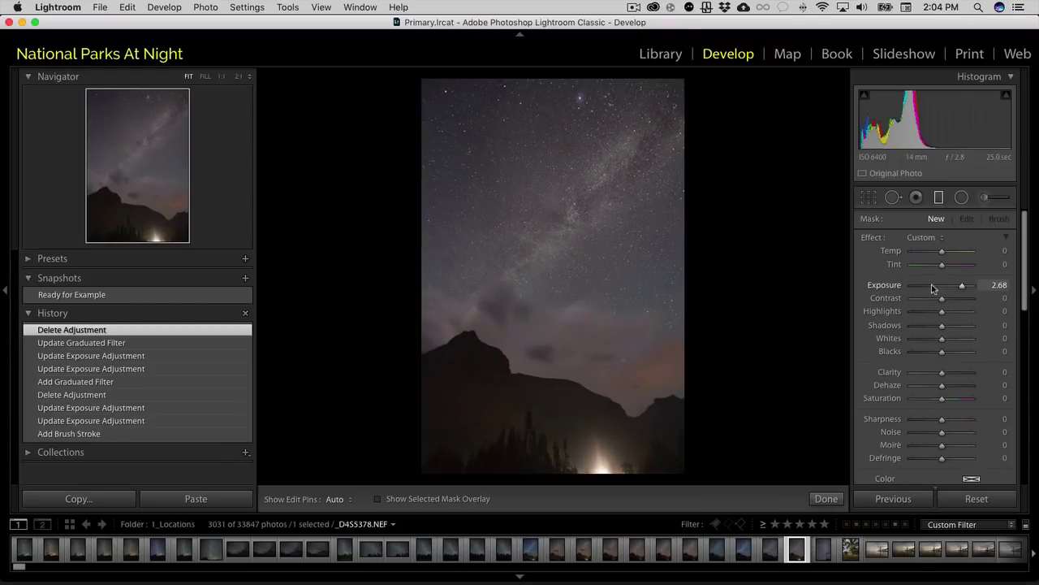
# Step: Reset Exposure to zero and drag an angled Temp −68 graduated filter down to the ridge
pyautogui.doubleClick(897, 287)
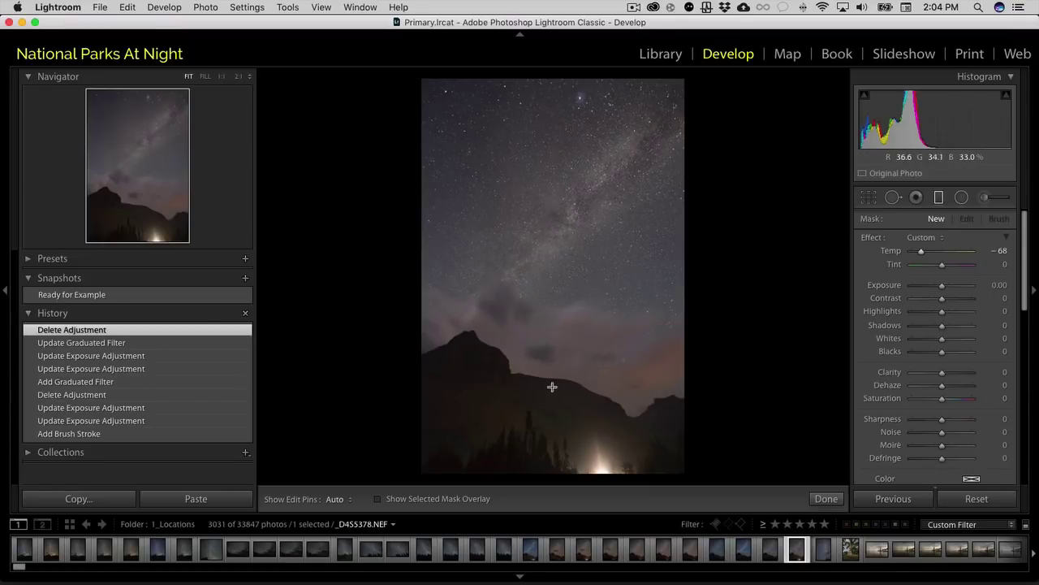
pyautogui.moveTo(560, 359); pyautogui.dragTo(550, 413)
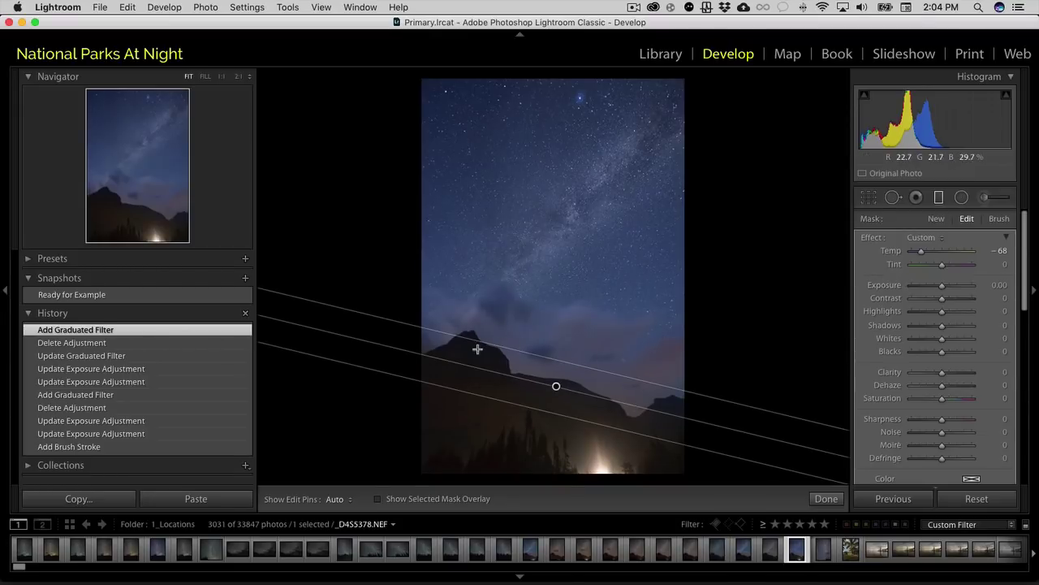
# Step: Show the filter's red mask overlay and open the Range Mask type dropdown
pyautogui.click(419, 503)
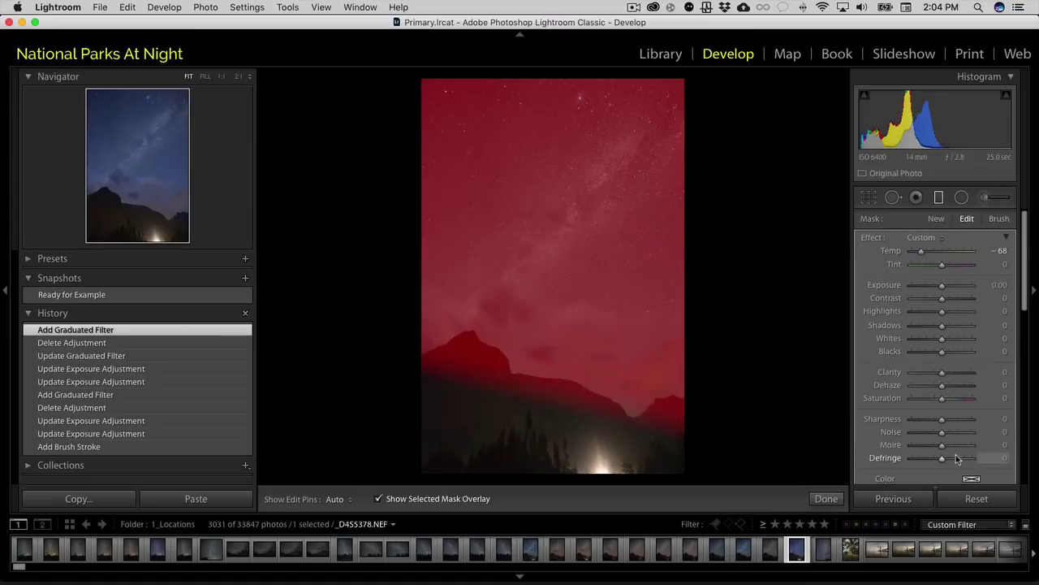
pyautogui.scroll(-2, 974, 416)
pyautogui.scroll(-3, 975, 414)
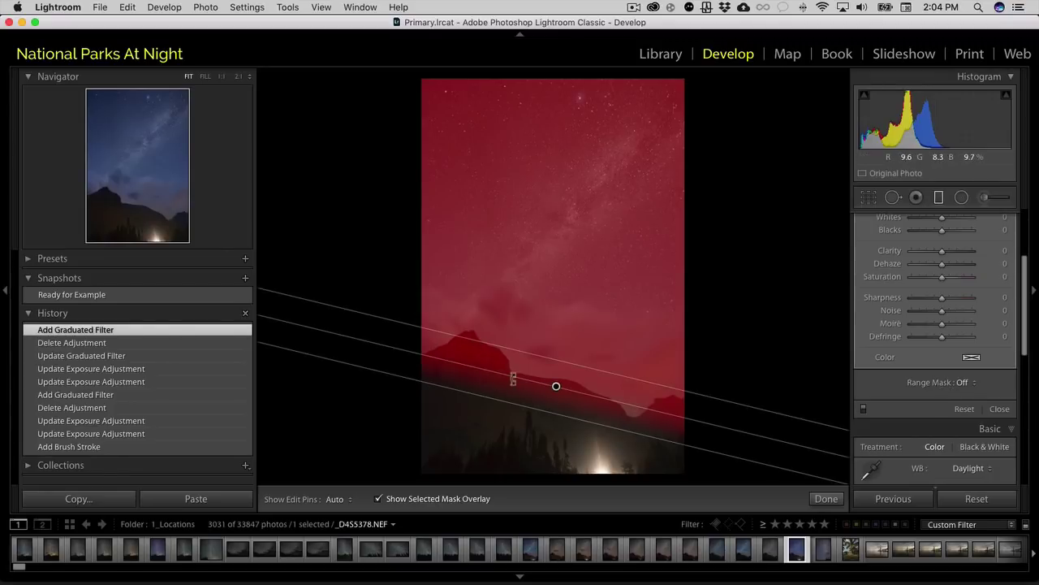
pyautogui.click(974, 383)
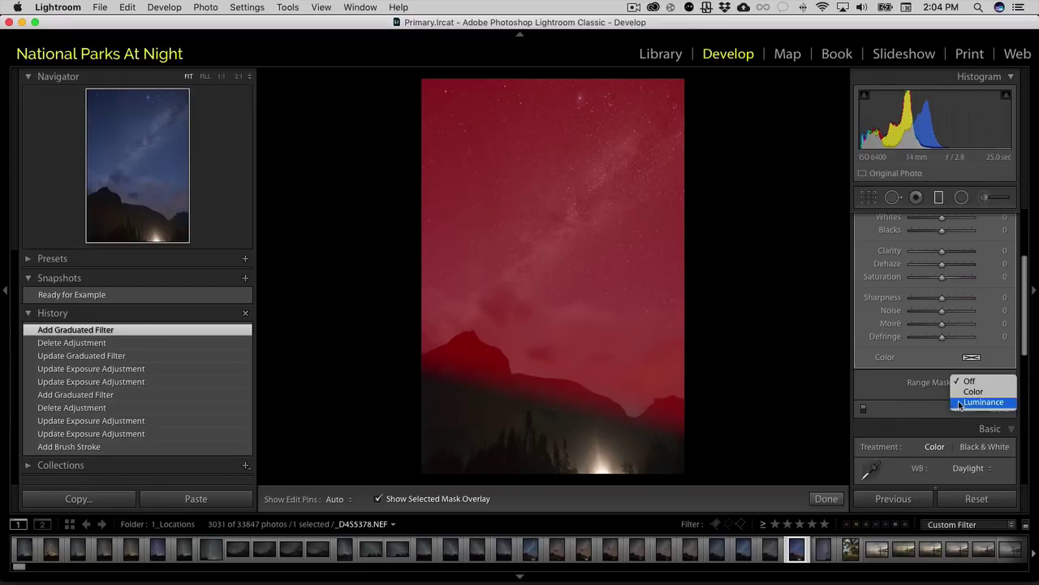
# Step: Choose a Luminance range mask and experiment with its range limits
pyautogui.click(966, 404)
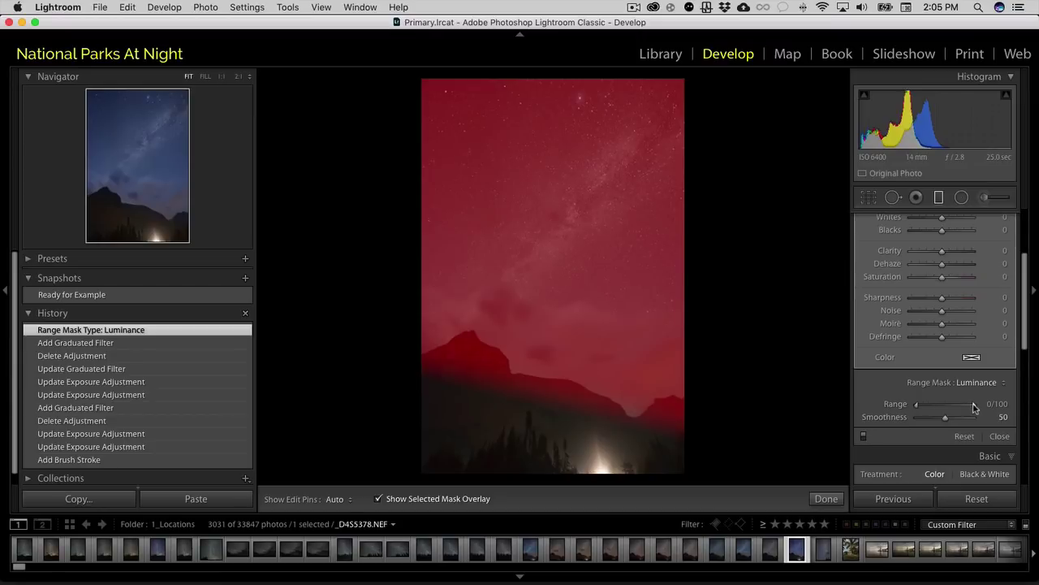
pyautogui.moveTo(974, 408); pyautogui.dragTo(935, 408)
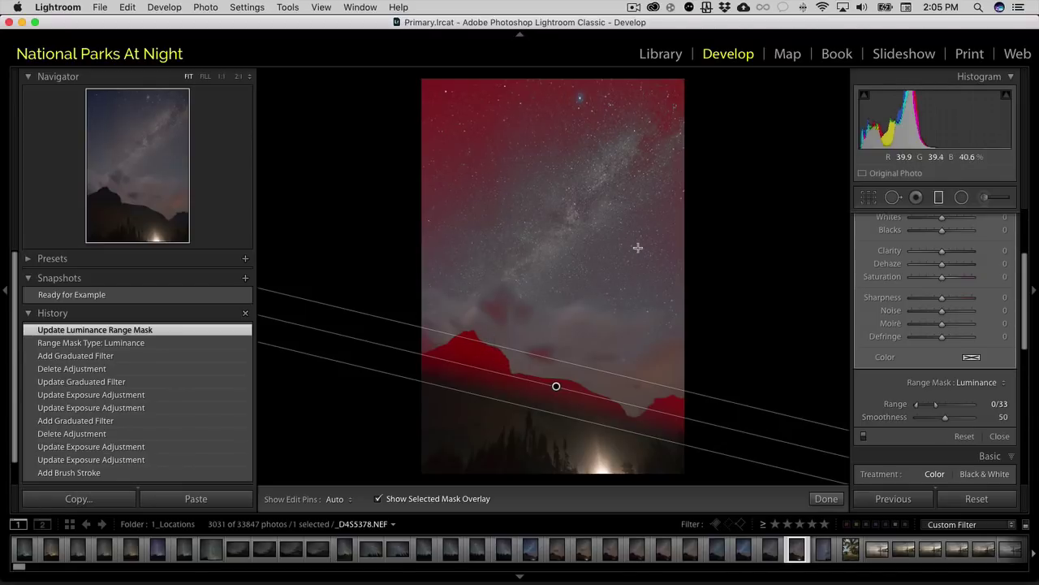
pyautogui.moveTo(937, 404); pyautogui.dragTo(996, 409)
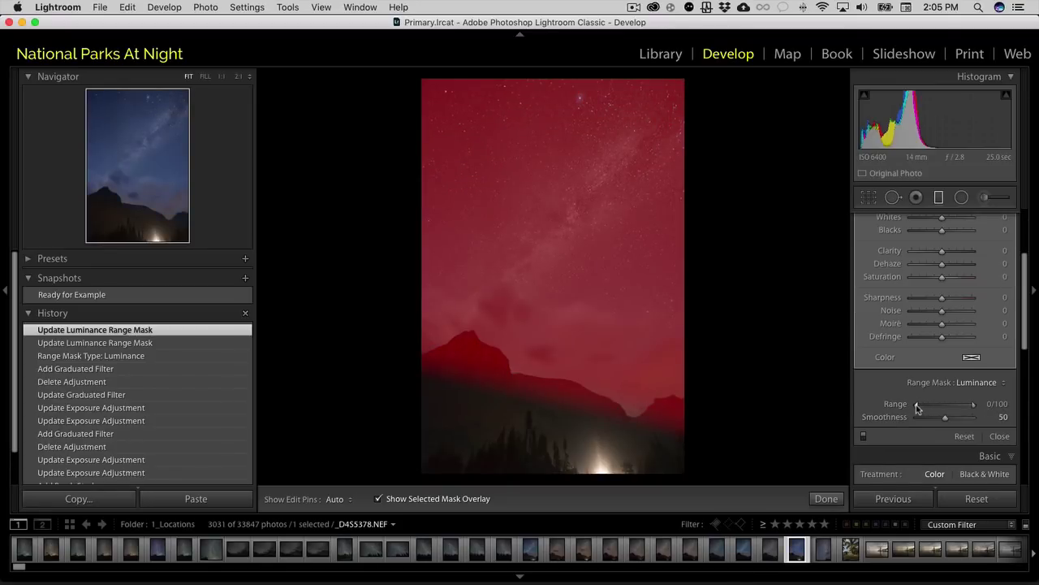
pyautogui.moveTo(917, 407); pyautogui.dragTo(946, 409)
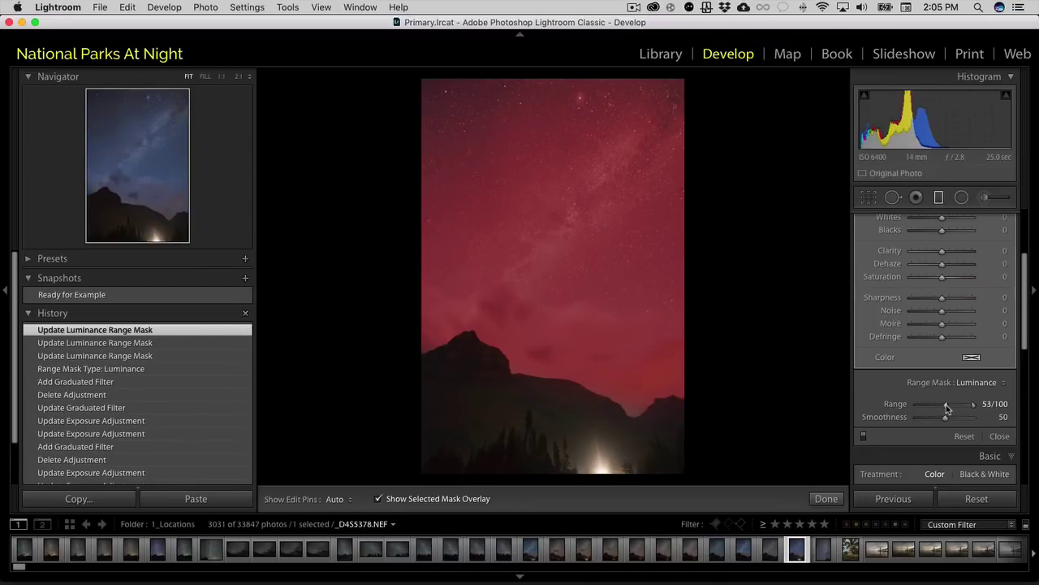
pyautogui.moveTo(945, 408); pyautogui.dragTo(898, 408)
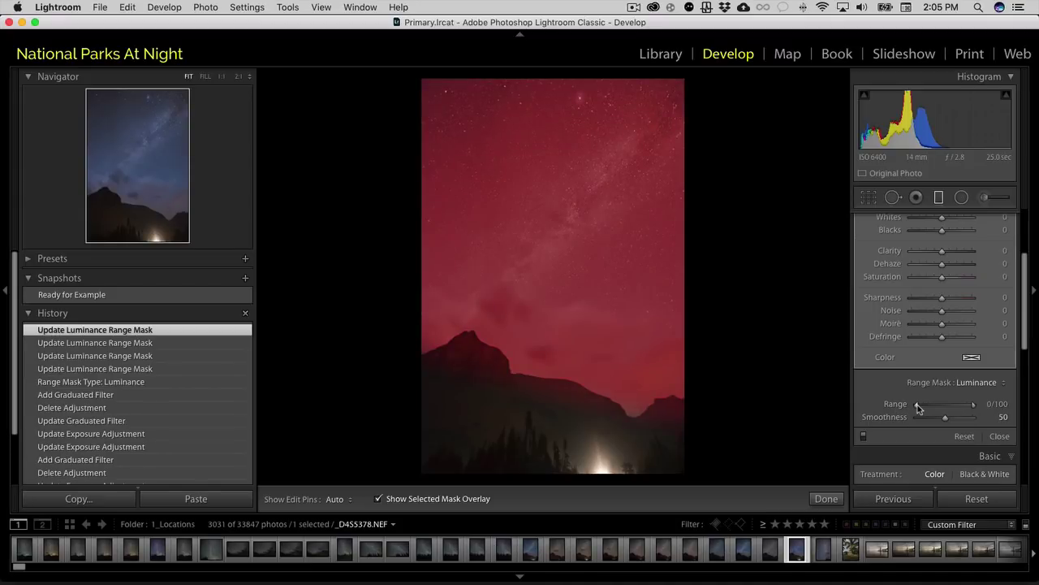
# Step: Preview the mask in black and white, set the luminance range to 58/100, and hide the overlay
pyautogui.press('alt')
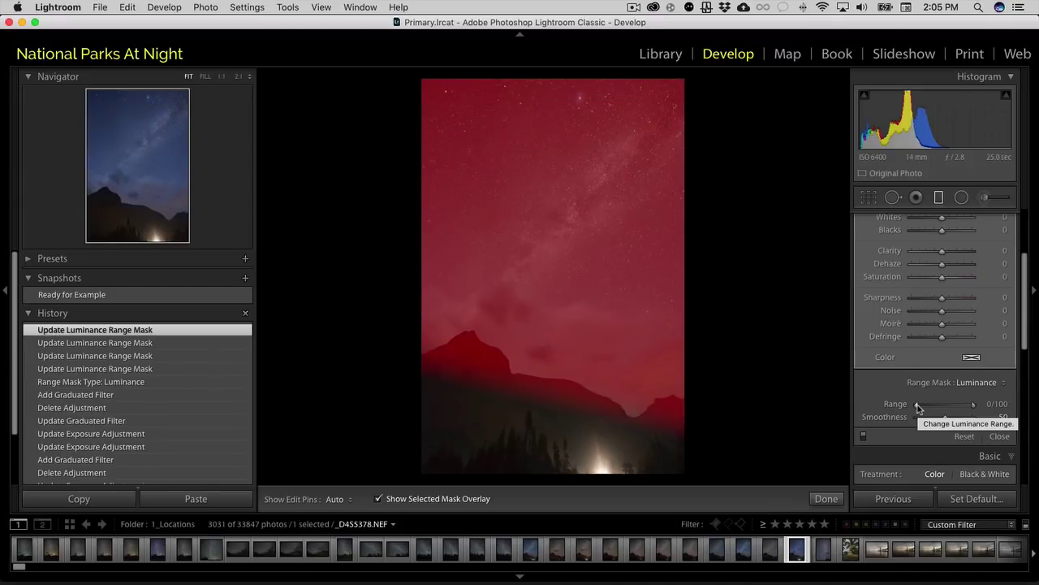
pyautogui.moveTo(918, 407); pyautogui.dragTo(952, 408)
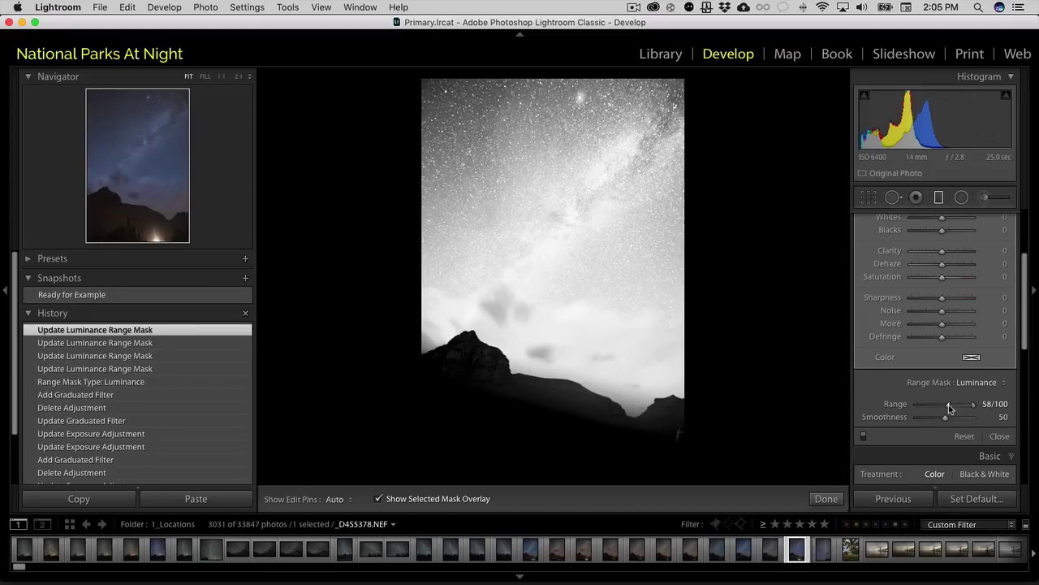
pyautogui.moveTo(950, 408); pyautogui.dragTo(950, 408)
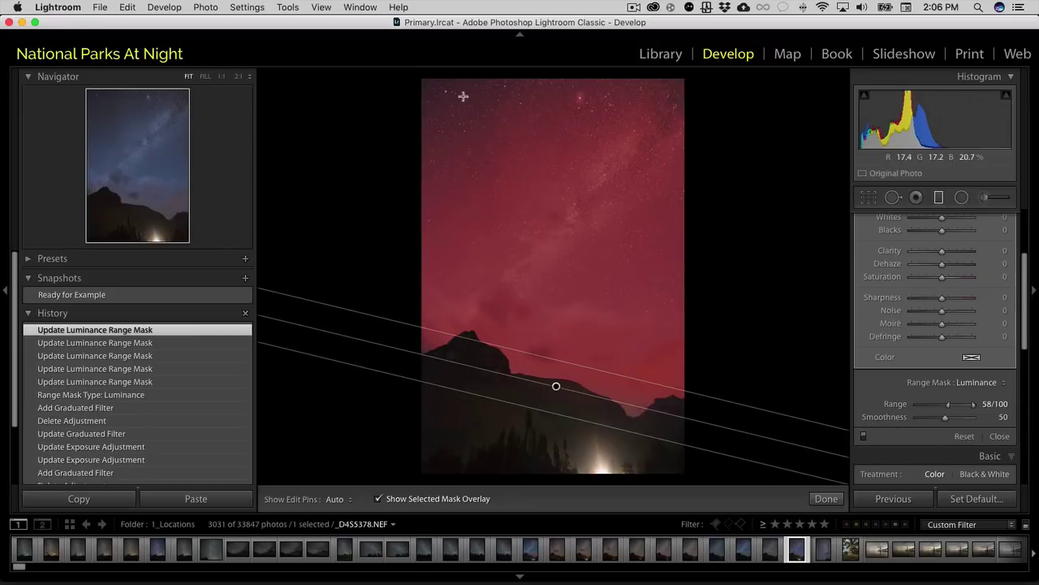
pyautogui.press('alt')
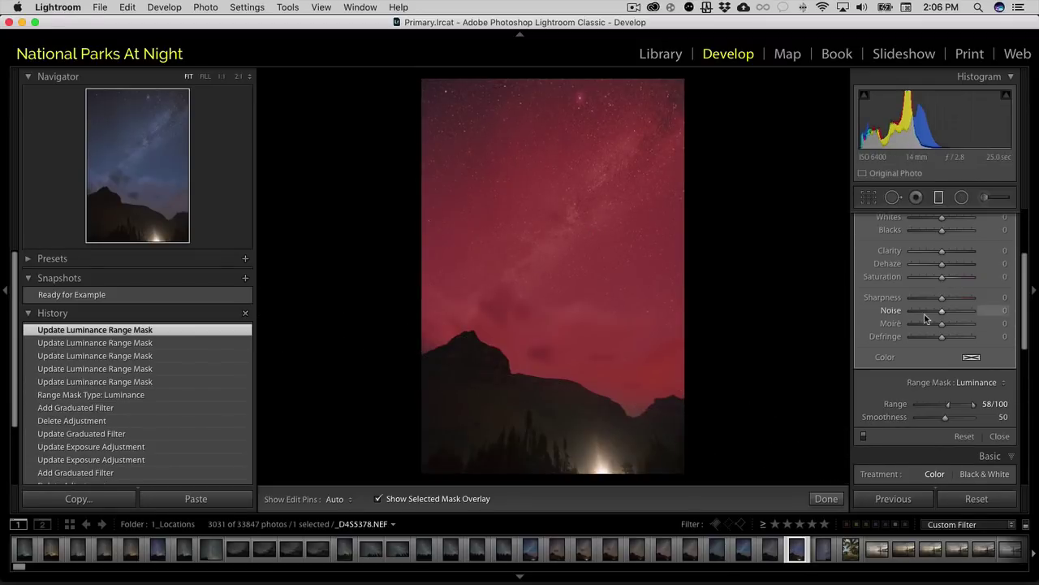
pyautogui.click(414, 497)
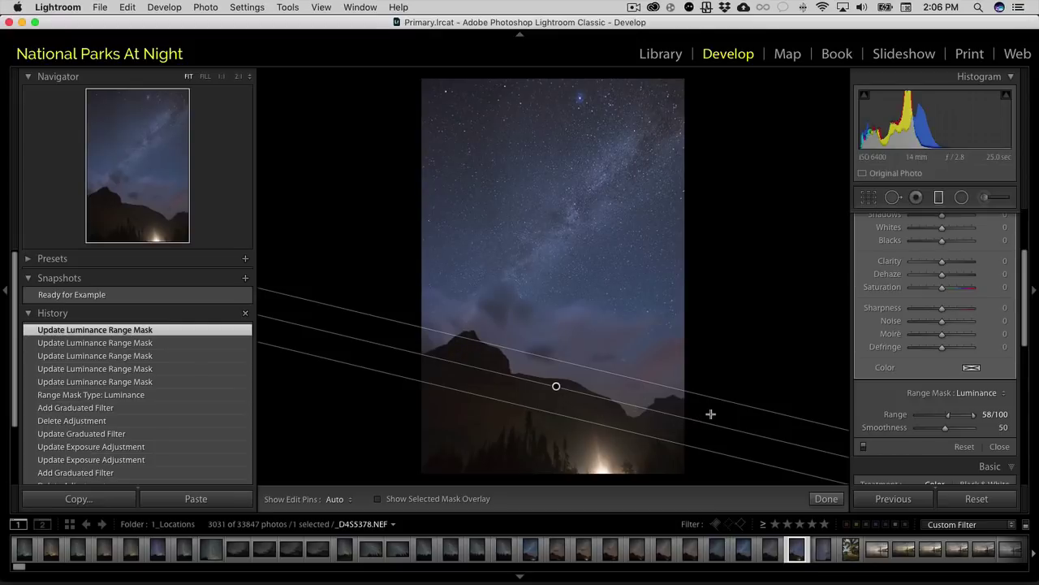
# Step: Switch the range mask type from Luminance to Color and show the red overlay again
pyautogui.click(989, 396)
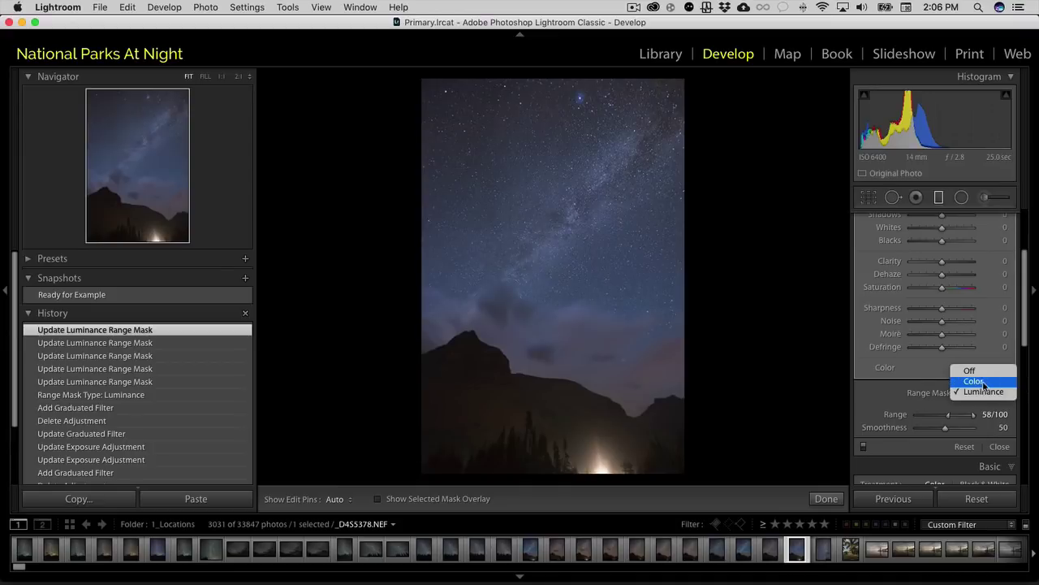
pyautogui.click(973, 382)
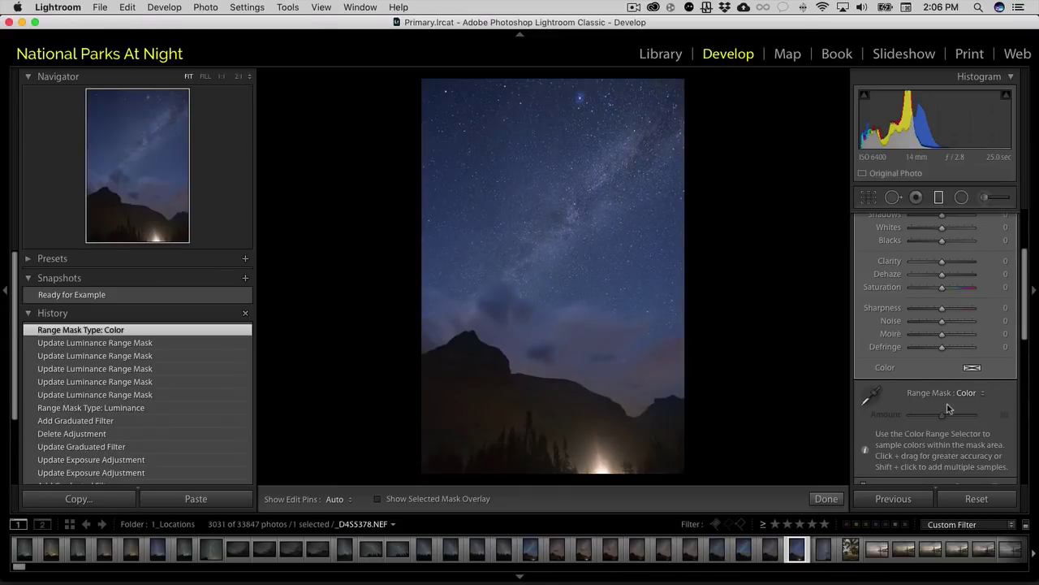
pyautogui.click(432, 501)
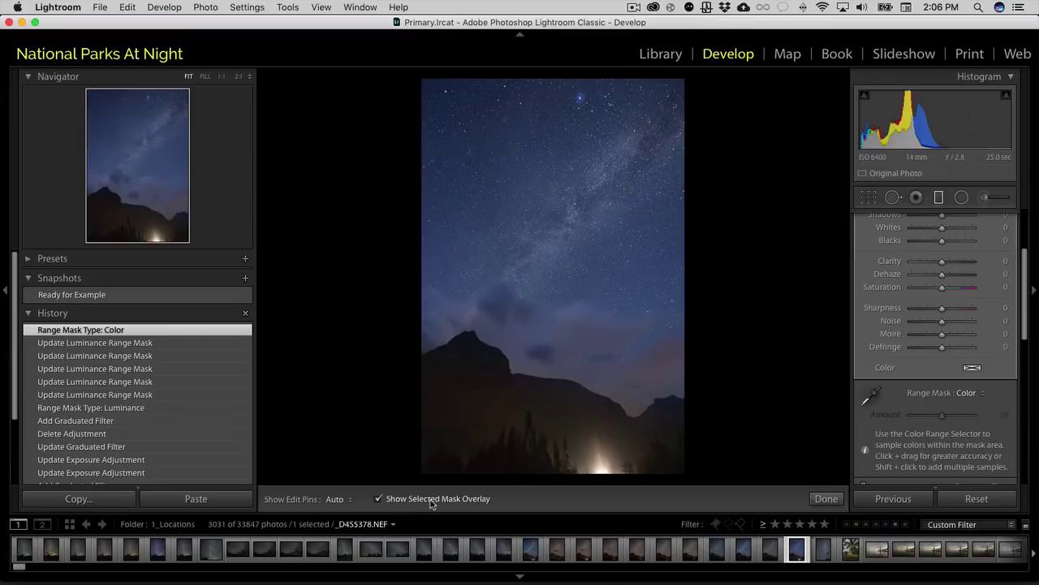
# Step: Sample five sky colours just above the right-hand ridge with the Color Range eyedropper
pyautogui.click(871, 396)
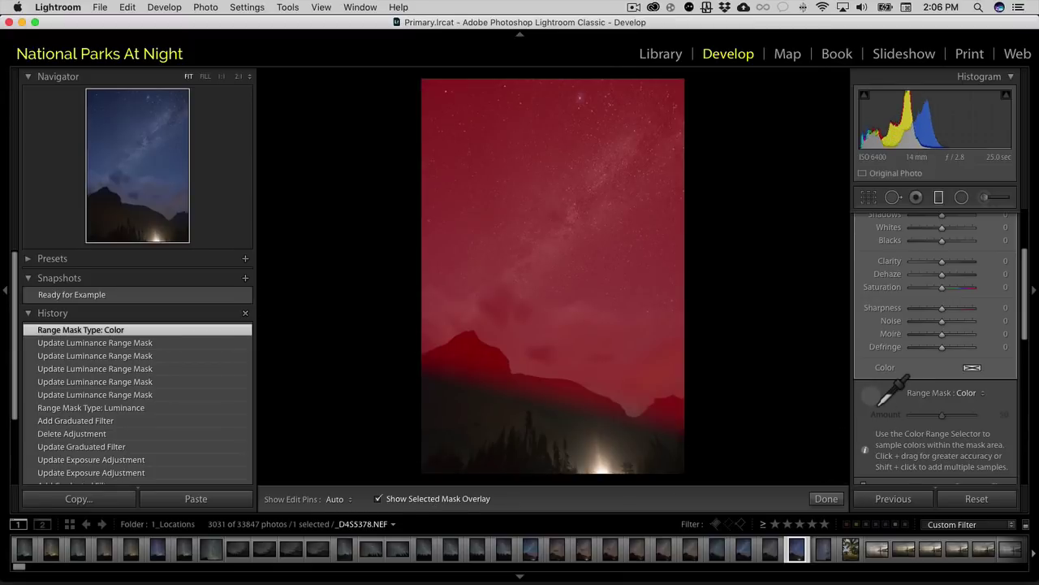
pyautogui.click(637, 392)
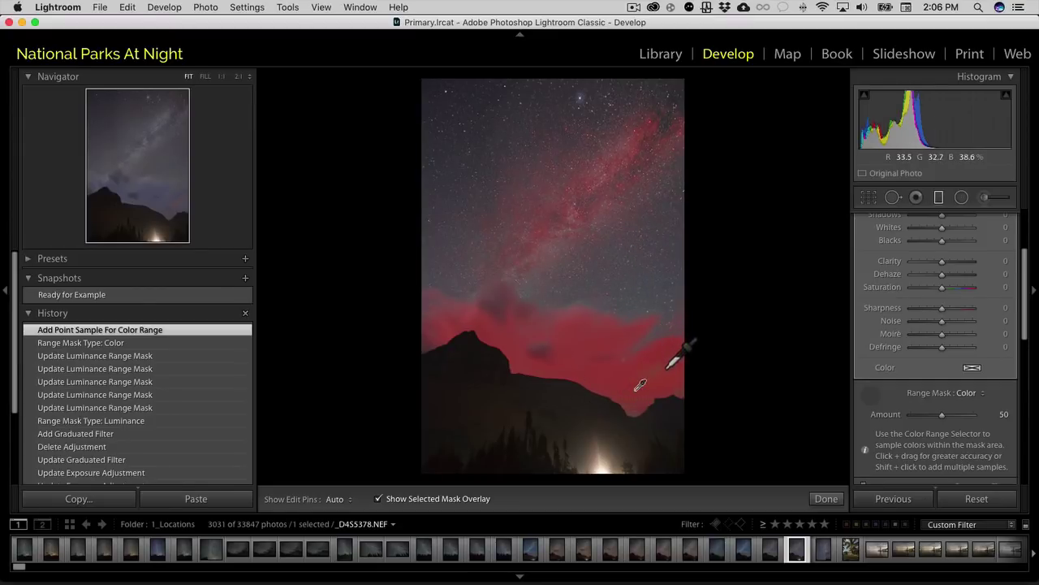
pyautogui.press('shift')
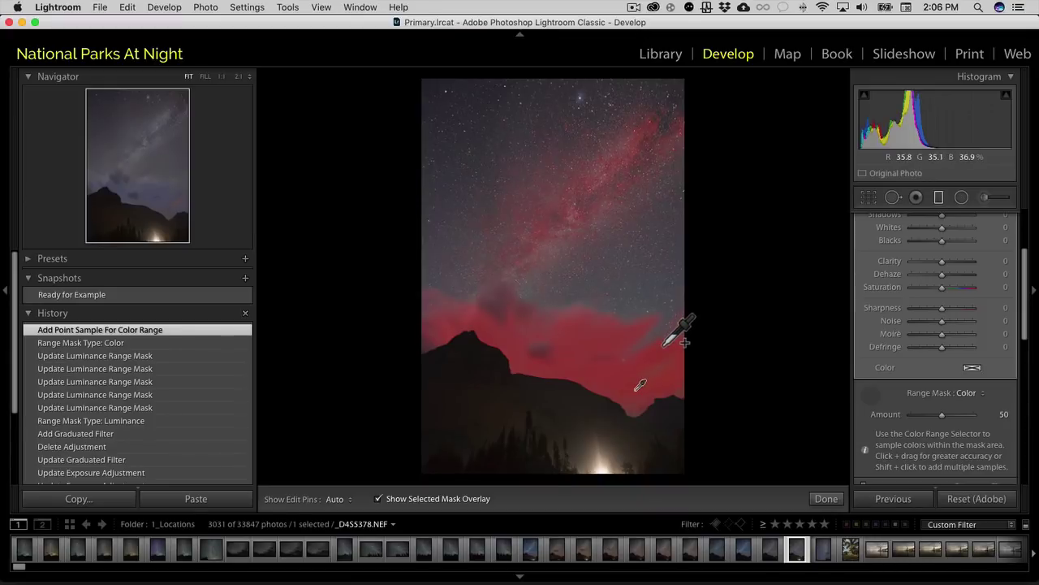
pyautogui.keyDown('shift'); pyautogui.click(659, 344); pyautogui.keyUp('shift')
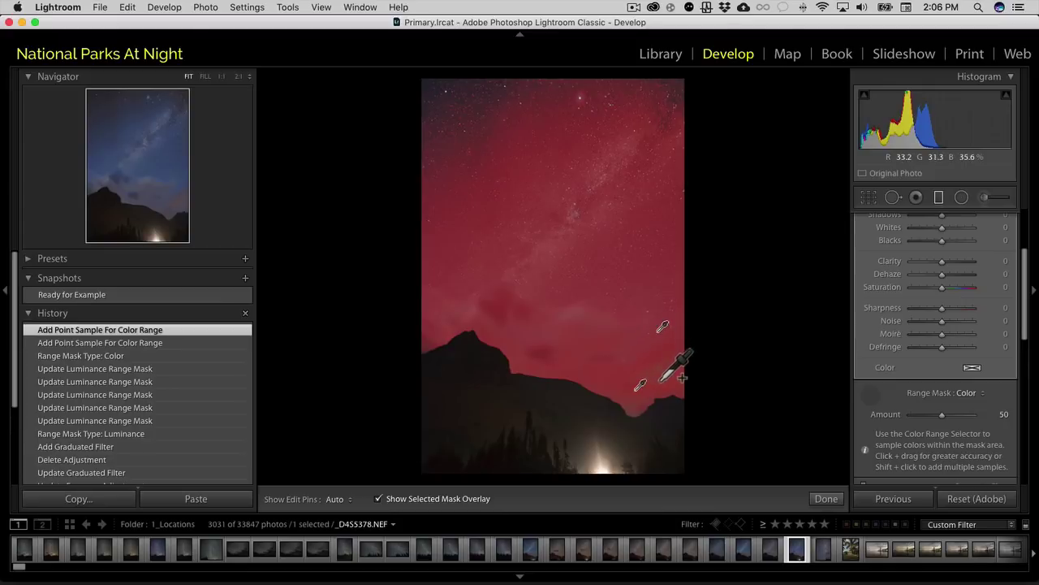
pyautogui.keyDown('shift'); pyautogui.click(668, 365); pyautogui.keyUp('shift')
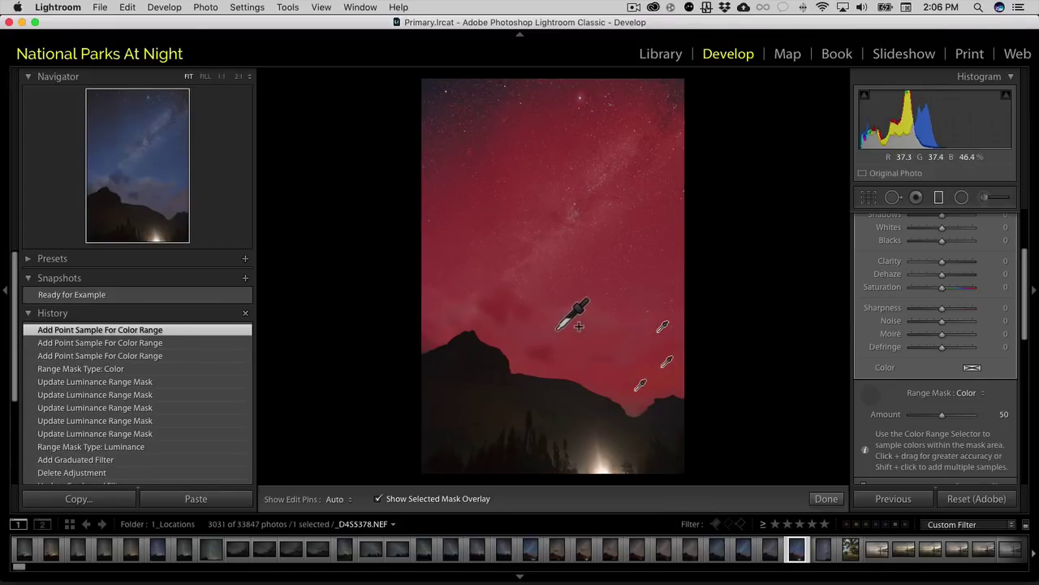
pyautogui.keyDown('shift'); pyautogui.click(613, 336); pyautogui.keyUp('shift')
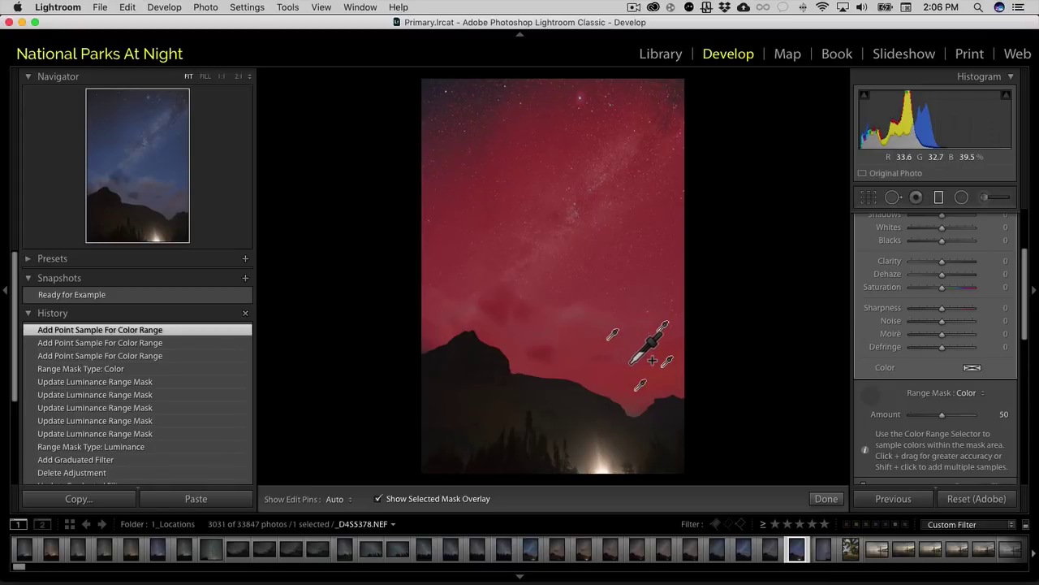
pyautogui.keyDown('shift'); pyautogui.click(652, 350); pyautogui.keyUp('shift')
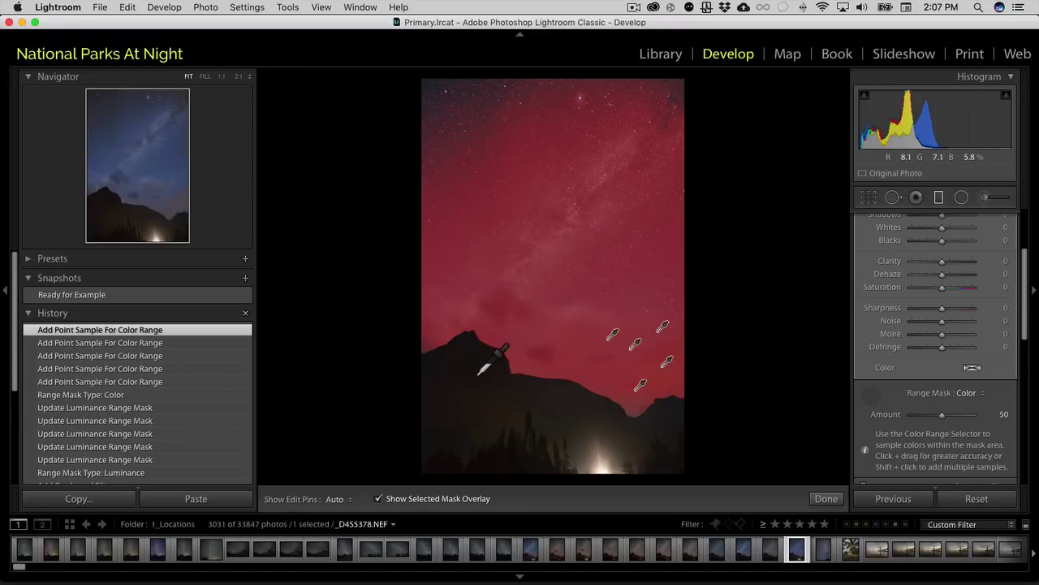
# Step: Add a dark top-left sky sample, then undo it with Cmd+Z
pyautogui.press('shift')
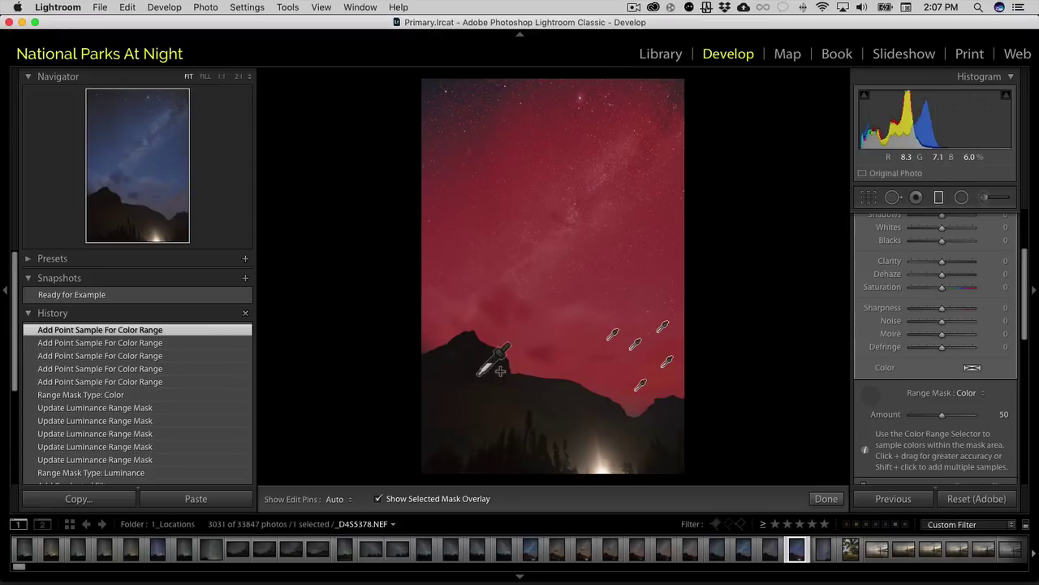
pyautogui.keyDown('shift'); pyautogui.click(467, 98); pyautogui.keyUp('shift')
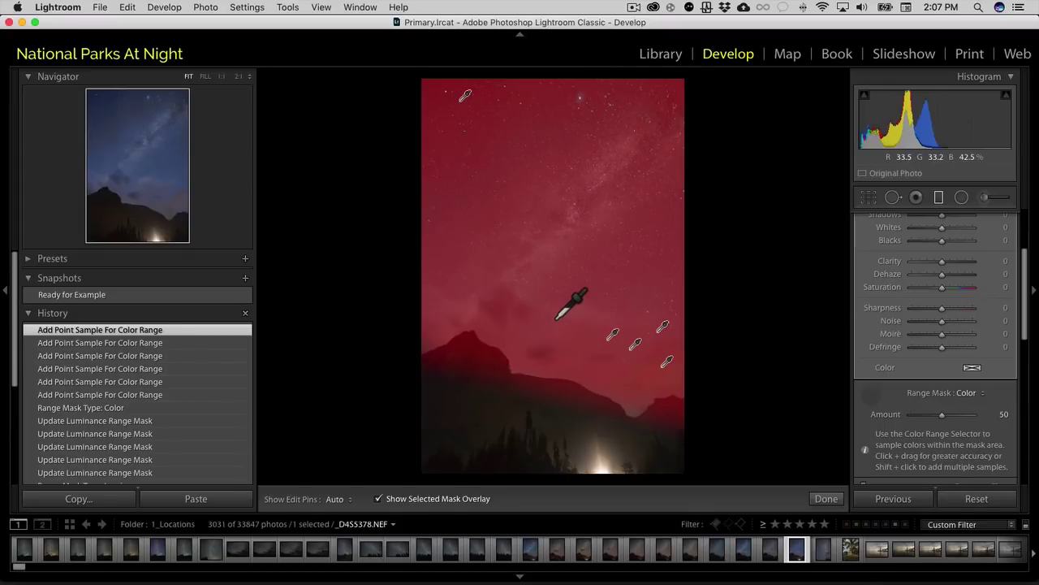
pyautogui.press('super+z')
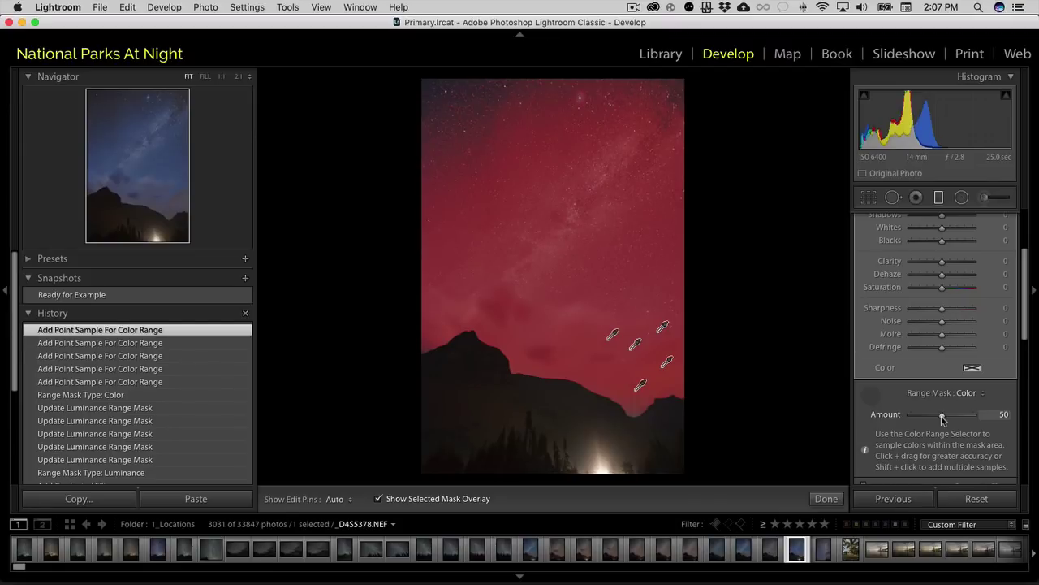
# Step: Option-drag the color range mask Amount from 50 to 66 while previewing the mask
pyautogui.press('alt')
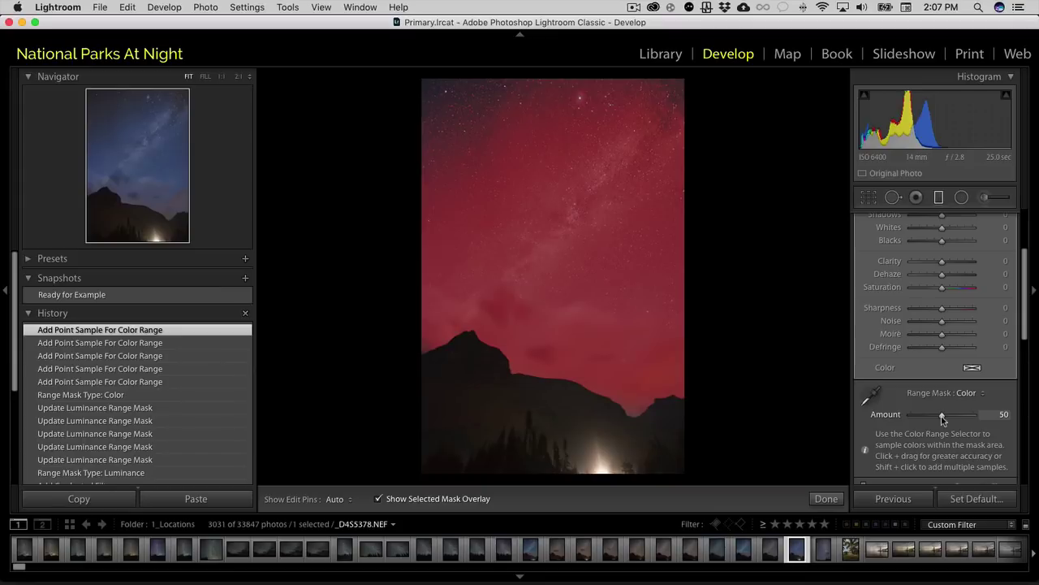
pyautogui.moveTo(942, 419)
pyautogui.mouseDown()
pyautogui.moveTo(968, 418)
pyautogui.moveTo(929, 419)
pyautogui.moveTo(958, 420)
pyautogui.mouseUp()
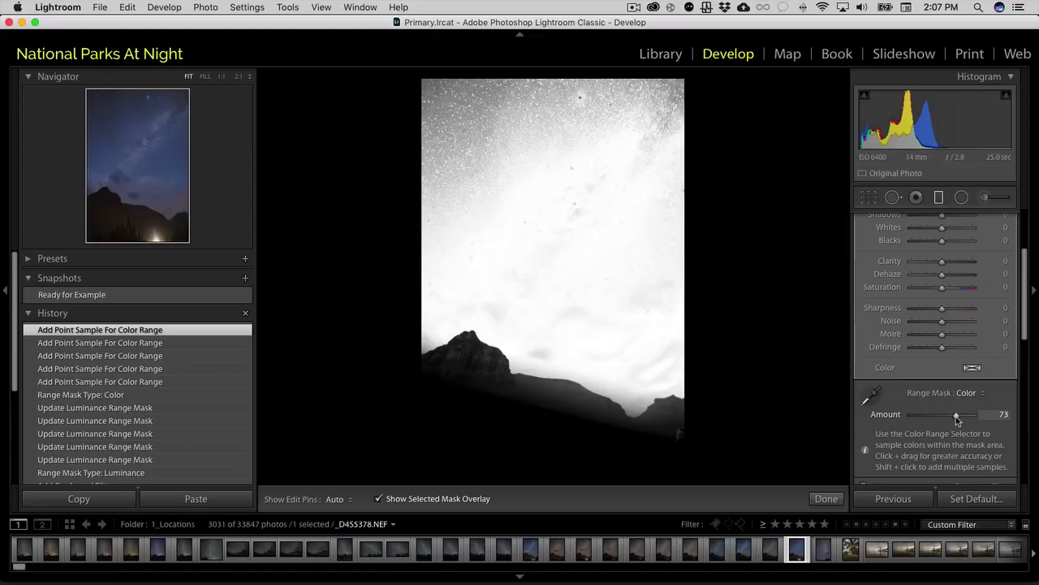
pyautogui.moveTo(956, 419); pyautogui.dragTo(953, 419)
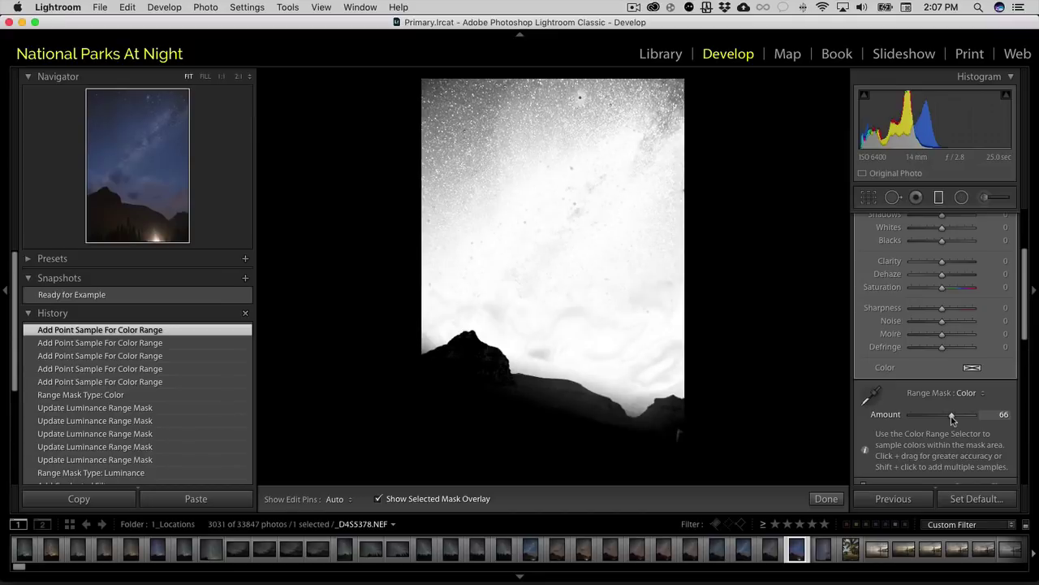
pyautogui.moveTo(952, 419); pyautogui.dragTo(952, 419)
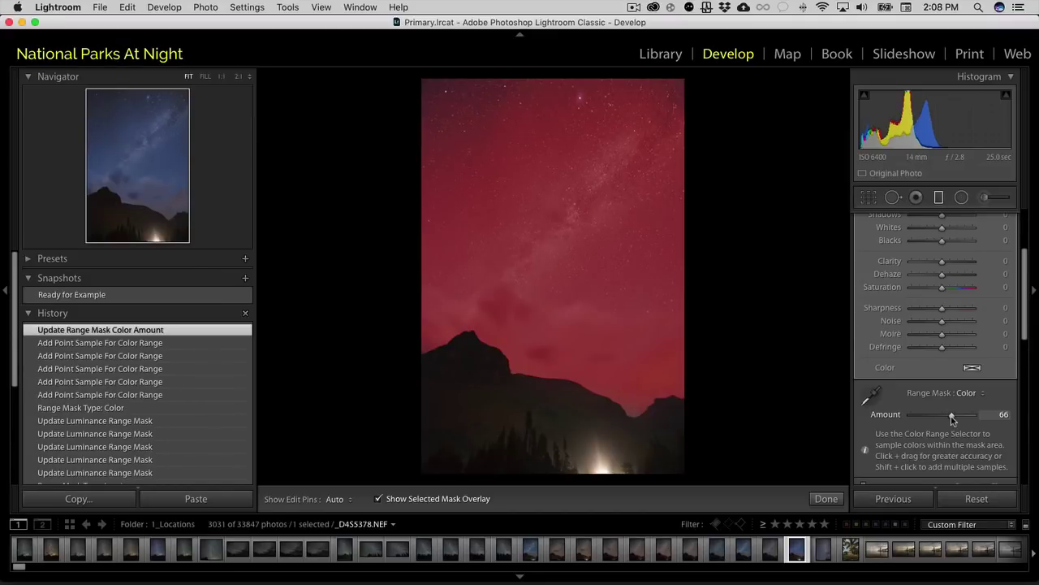
# Step: Hide the mask overlay and rework the graduated filter's Temp, ending at −26 for a subtler cool sky
pyautogui.click(378, 498)
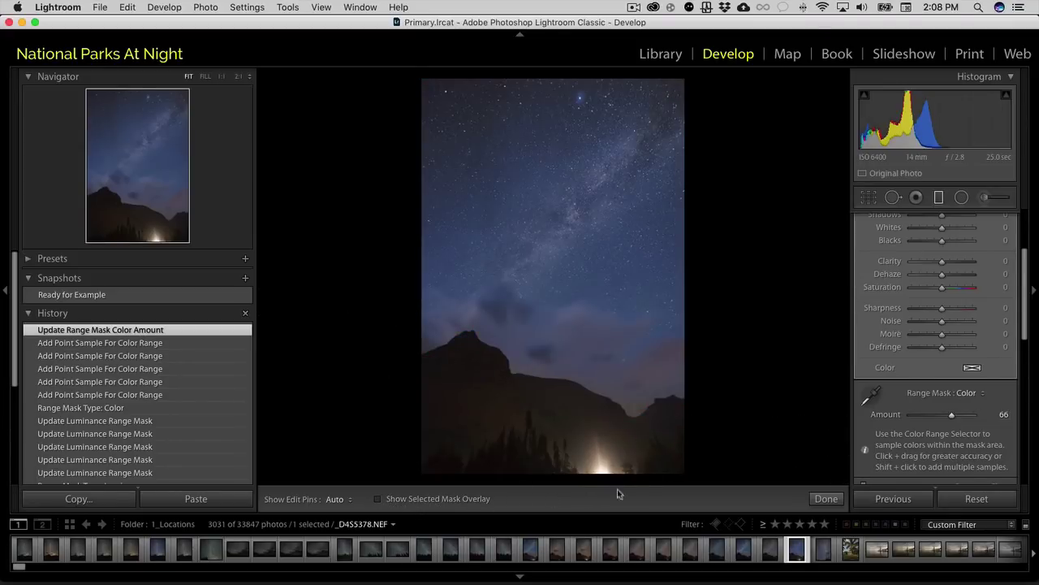
pyautogui.scroll(5, 934, 297)
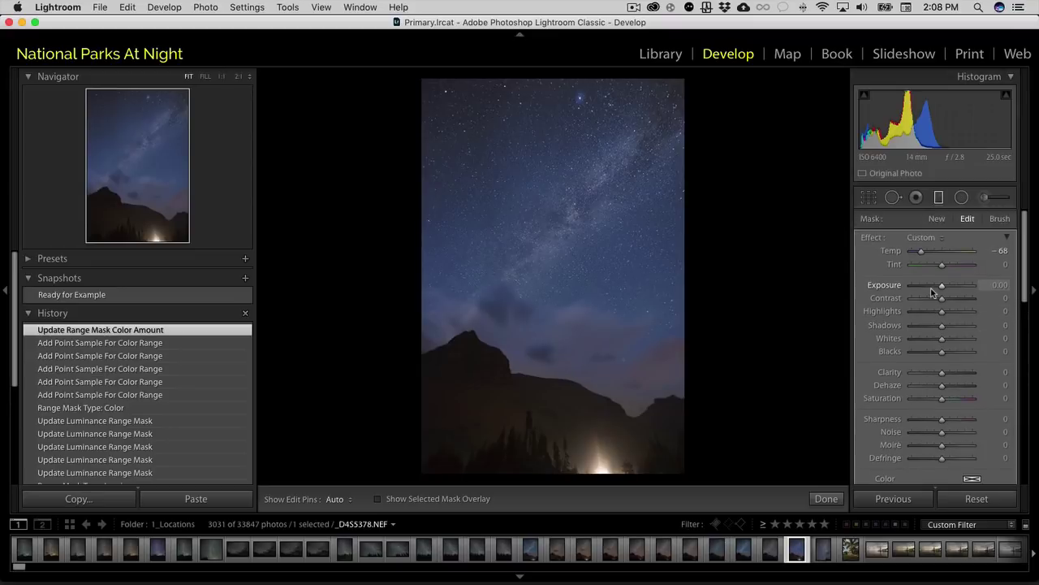
pyautogui.doubleClick(897, 254)
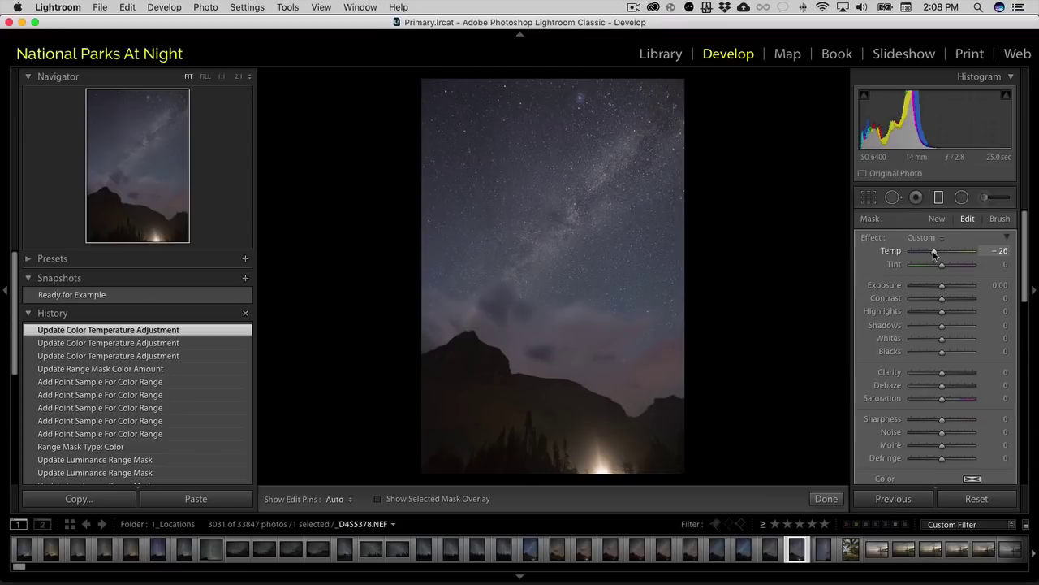
pyautogui.scroll(-3, 885, 345)
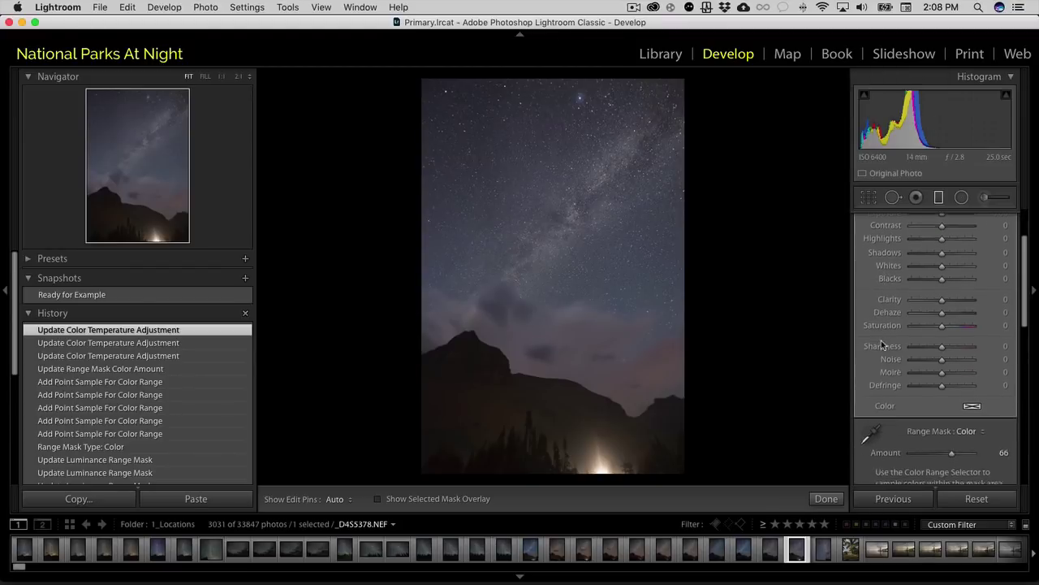
pyautogui.scroll(-4, 882, 345)
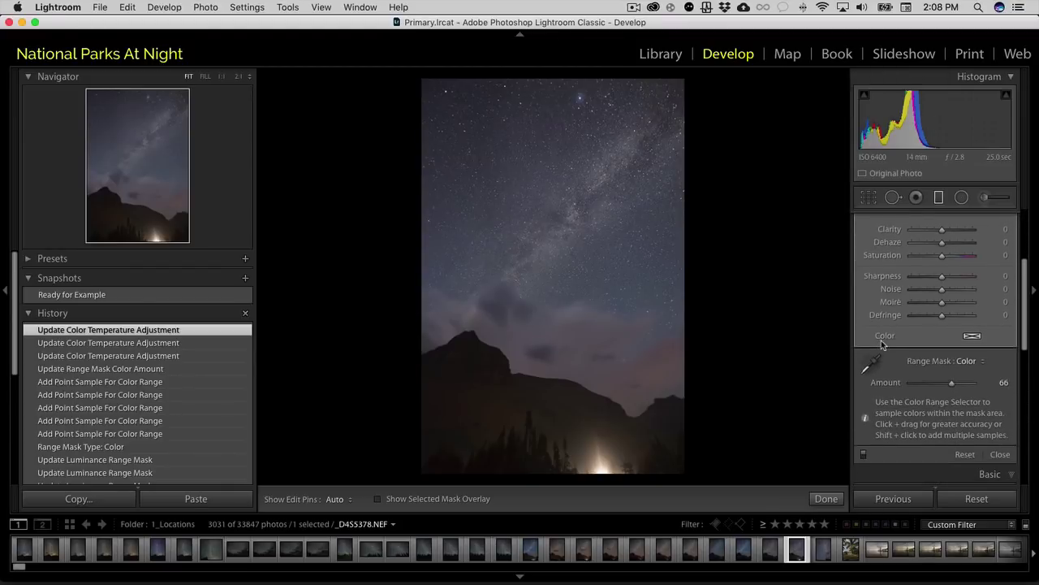
pyautogui.click(864, 443)
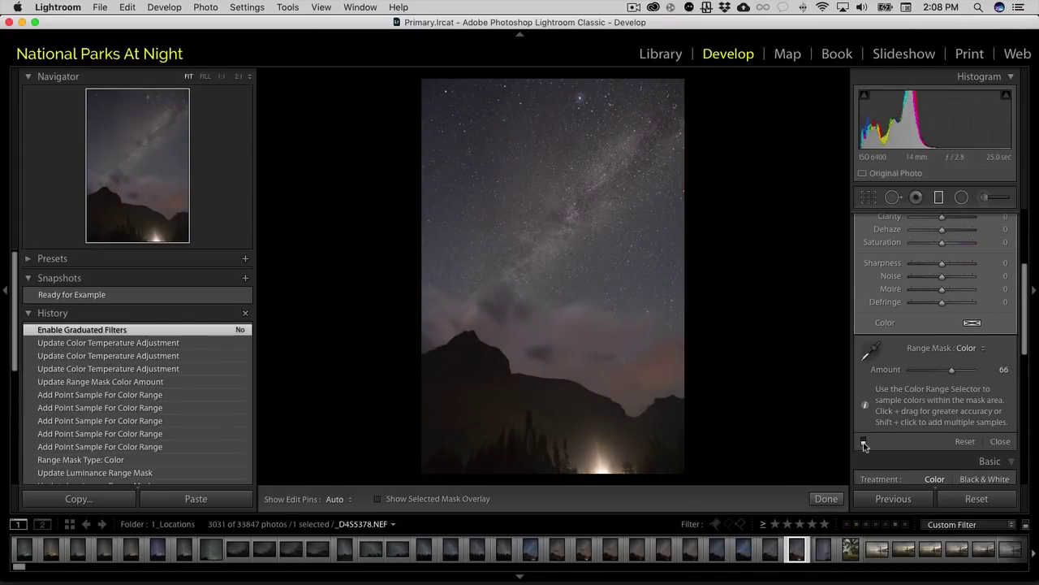
pyautogui.click(864, 443)
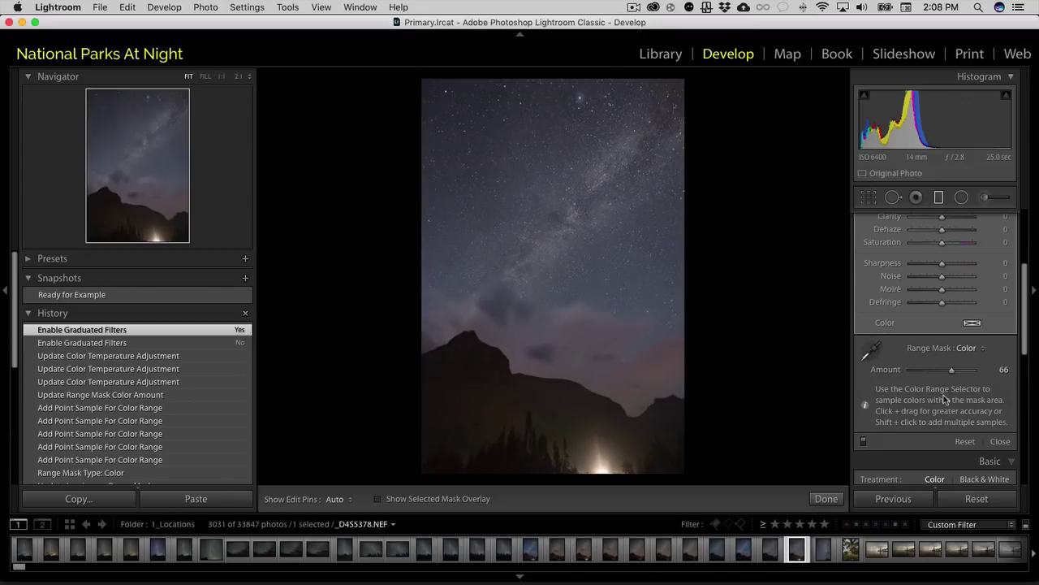
pyautogui.scroll(3, 944, 395)
pyautogui.scroll(3, 943, 395)
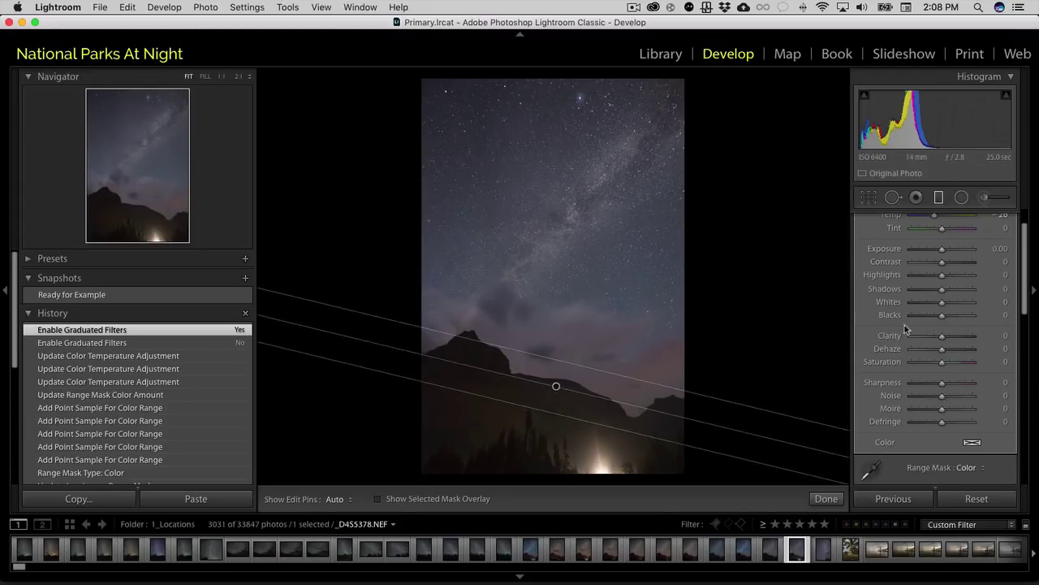
pyautogui.scroll(2, 923, 295)
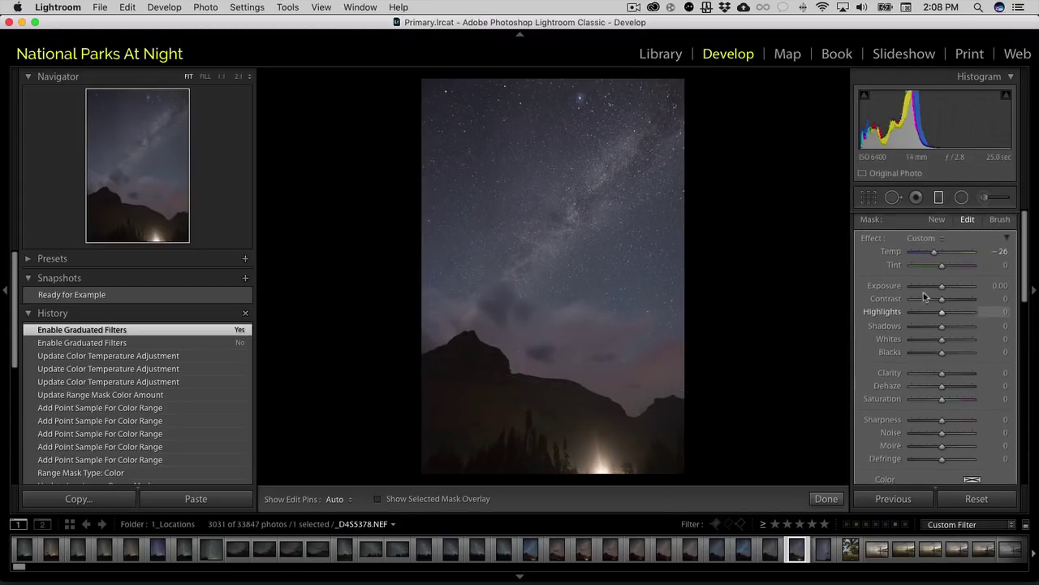
# Step: Drag a new graduated filter across the mountains and warm it to Temp 30
pyautogui.click(937, 219)
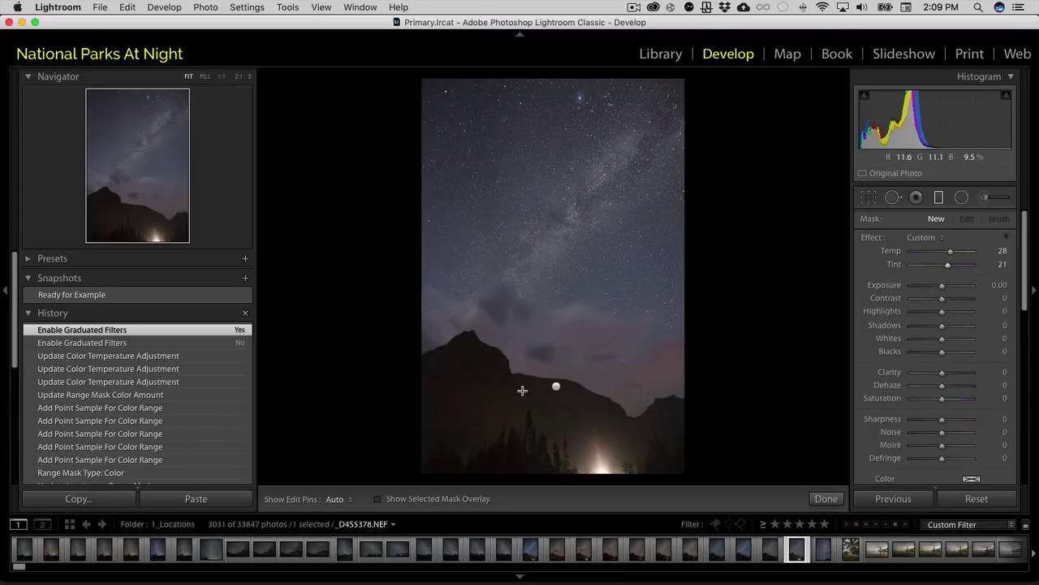
pyautogui.moveTo(522, 391); pyautogui.dragTo(539, 328)
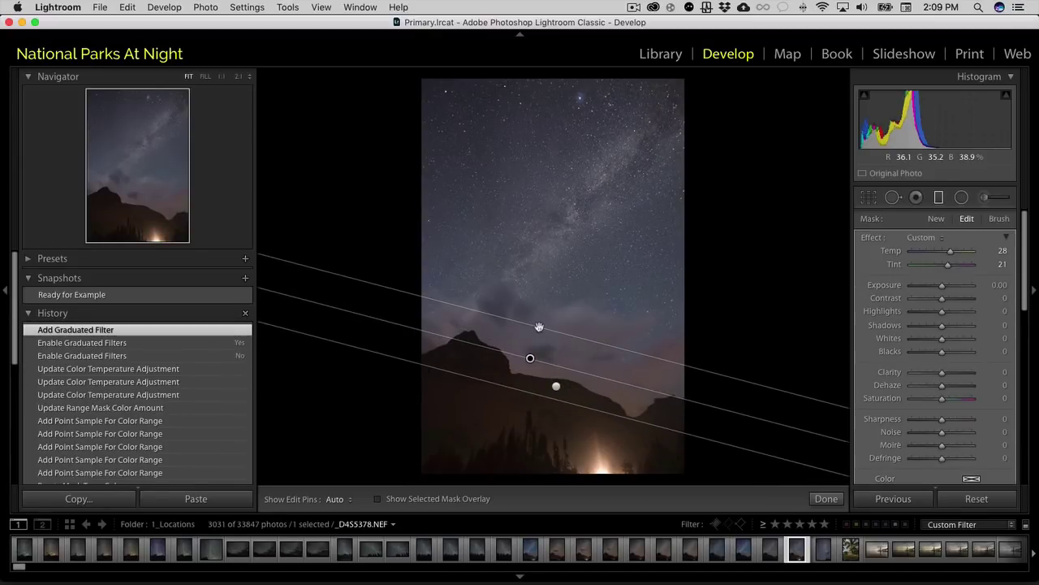
pyautogui.click(964, 286)
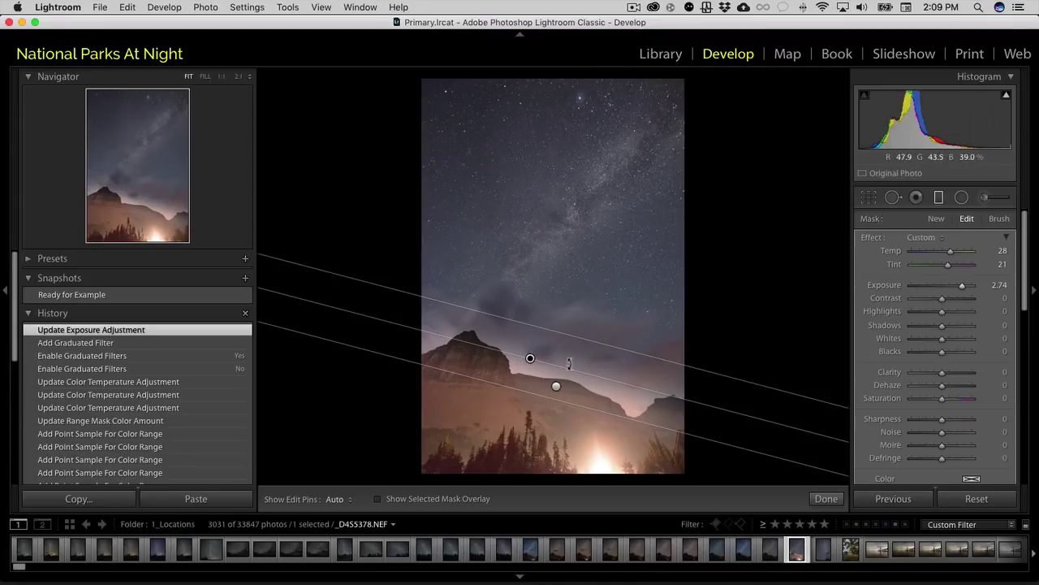
pyautogui.doubleClick(890, 288)
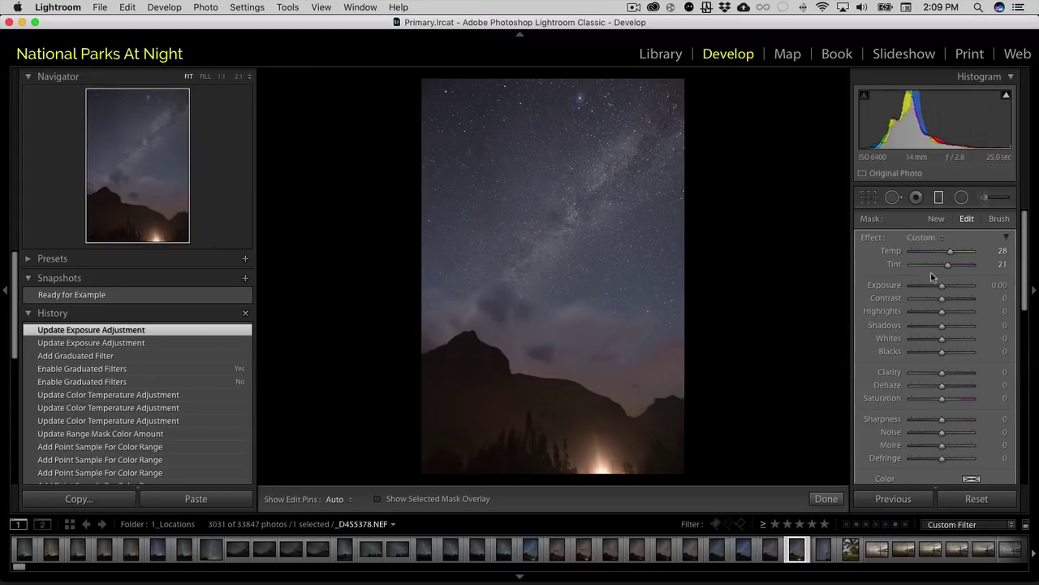
pyautogui.click(972, 252)
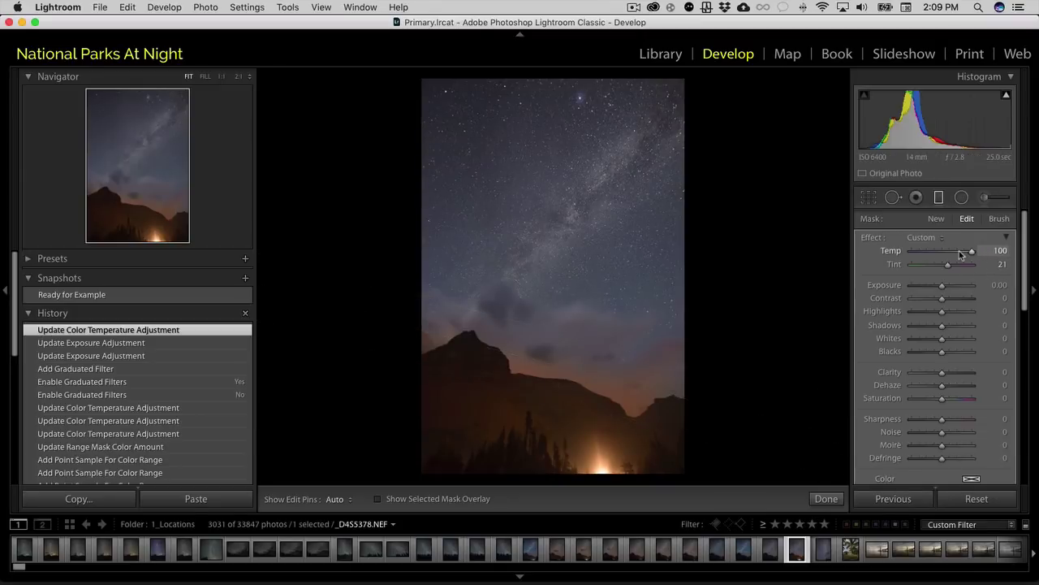
pyautogui.moveTo(957, 254); pyautogui.dragTo(953, 254)
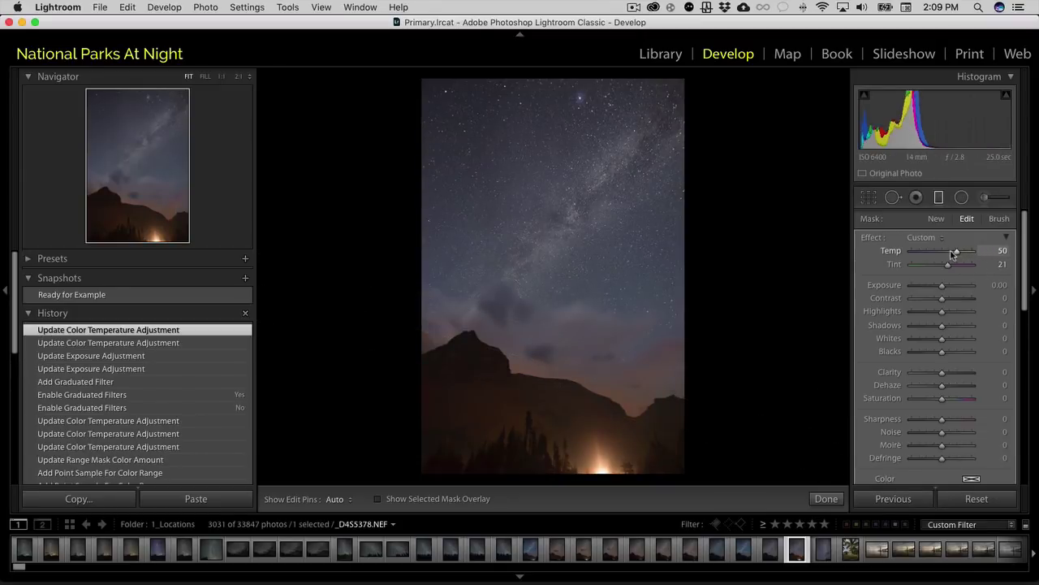
pyautogui.click(952, 254)
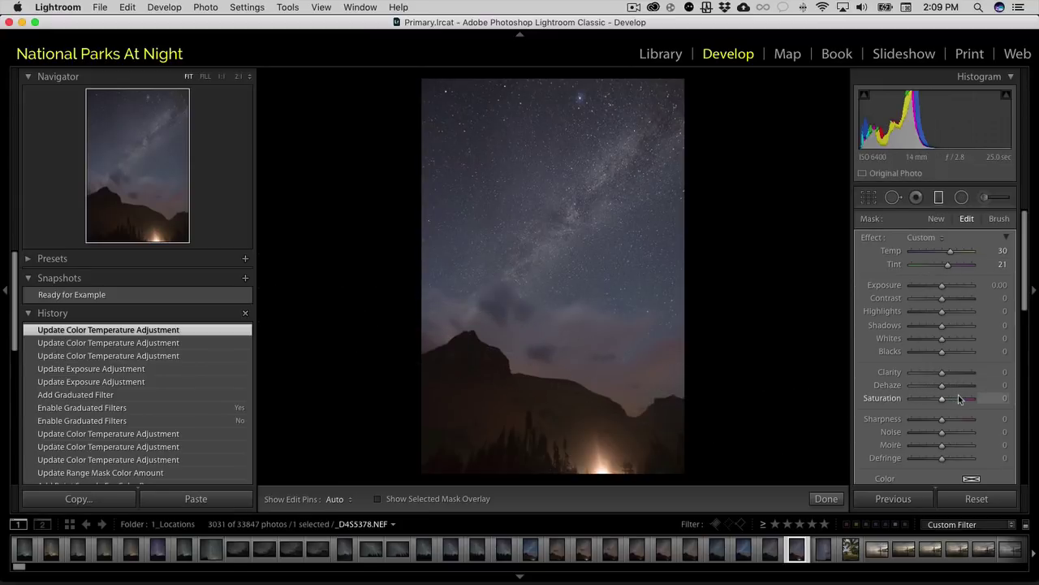
# Step: Set the filter's Range Mask to Color and show the selected mask overlay
pyautogui.scroll(-5, 954, 399)
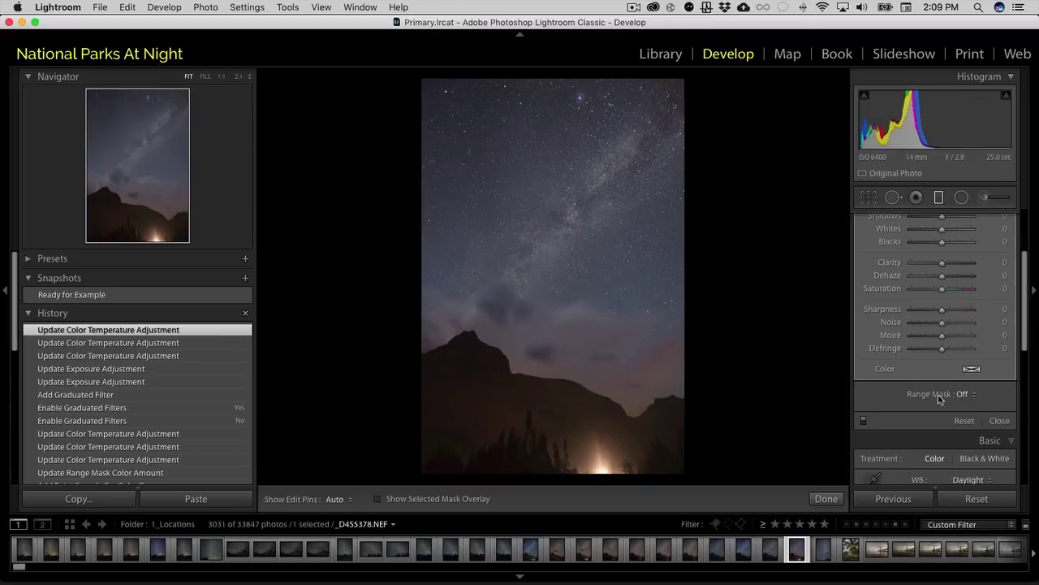
pyautogui.click(975, 396)
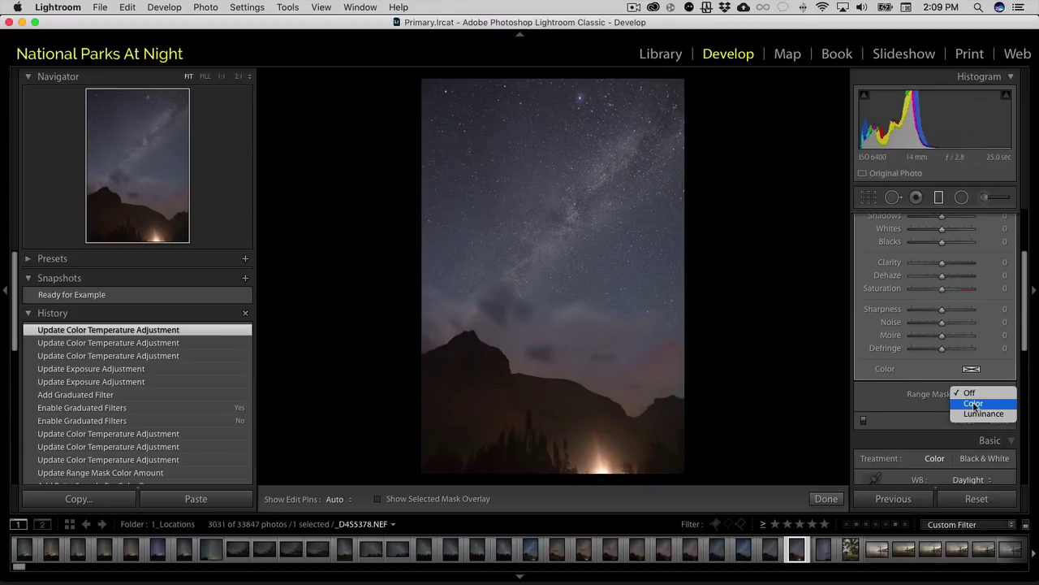
pyautogui.click(975, 404)
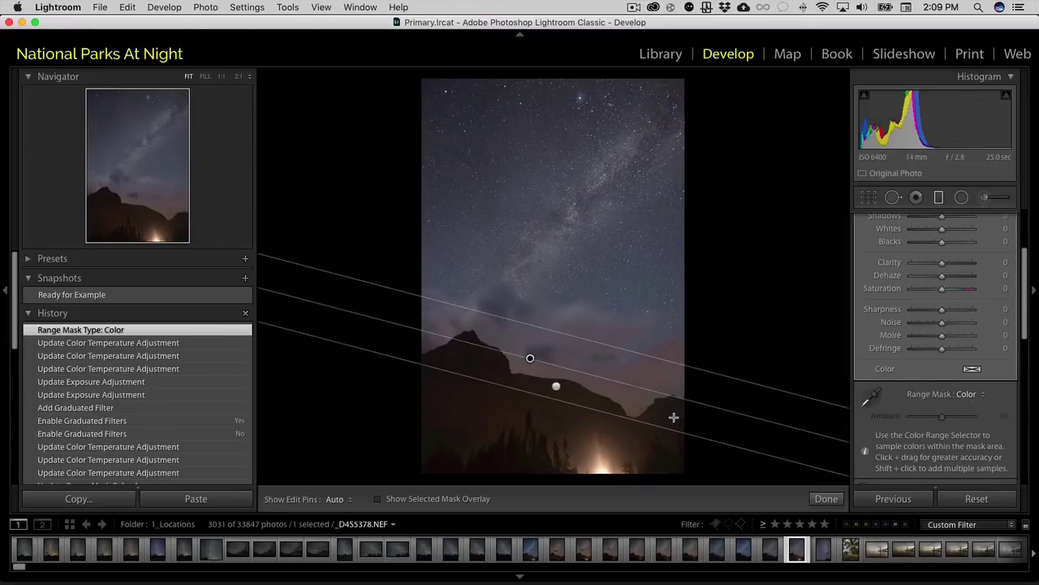
pyautogui.click(401, 501)
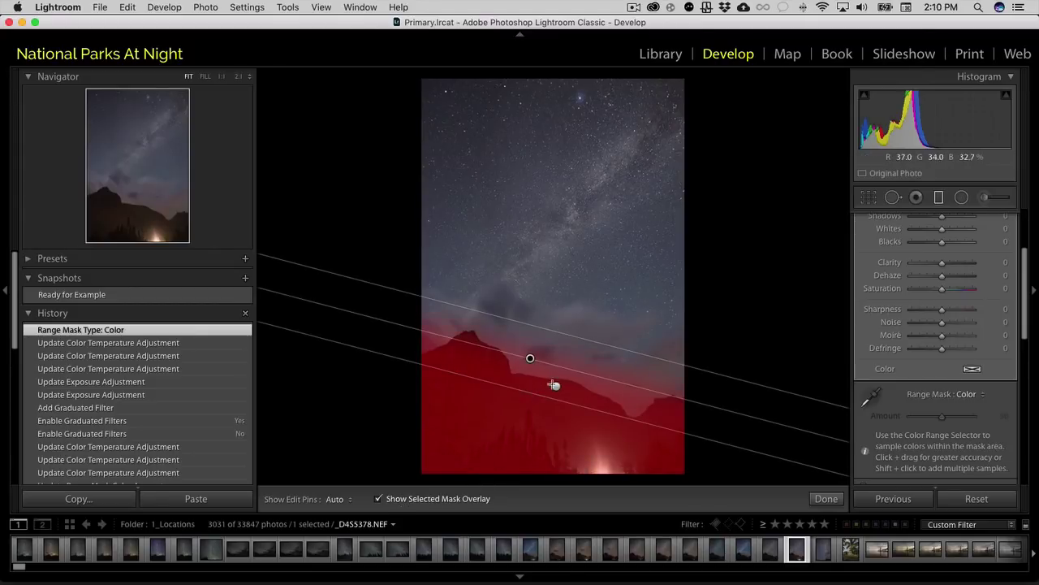
# Step: Sample the bright glow's colour at several points with the Color Range eyedropper
pyautogui.click(875, 398)
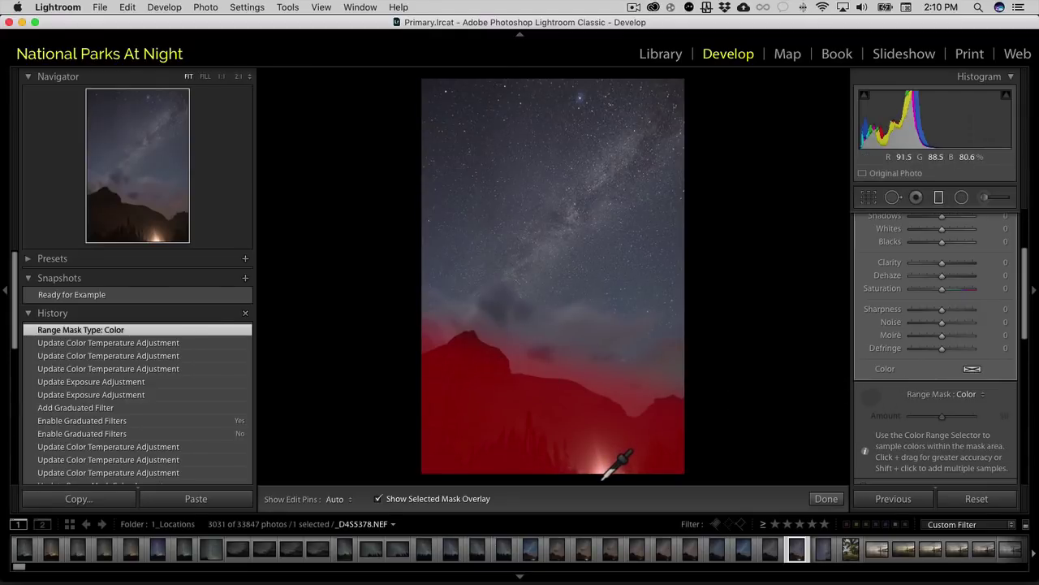
pyautogui.click(603, 468)
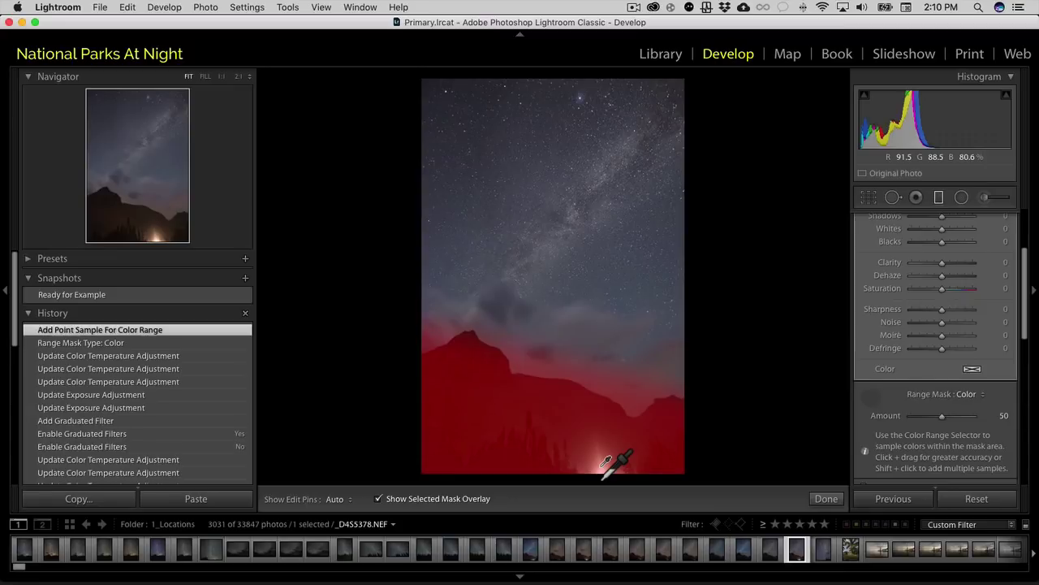
pyautogui.press('shift')
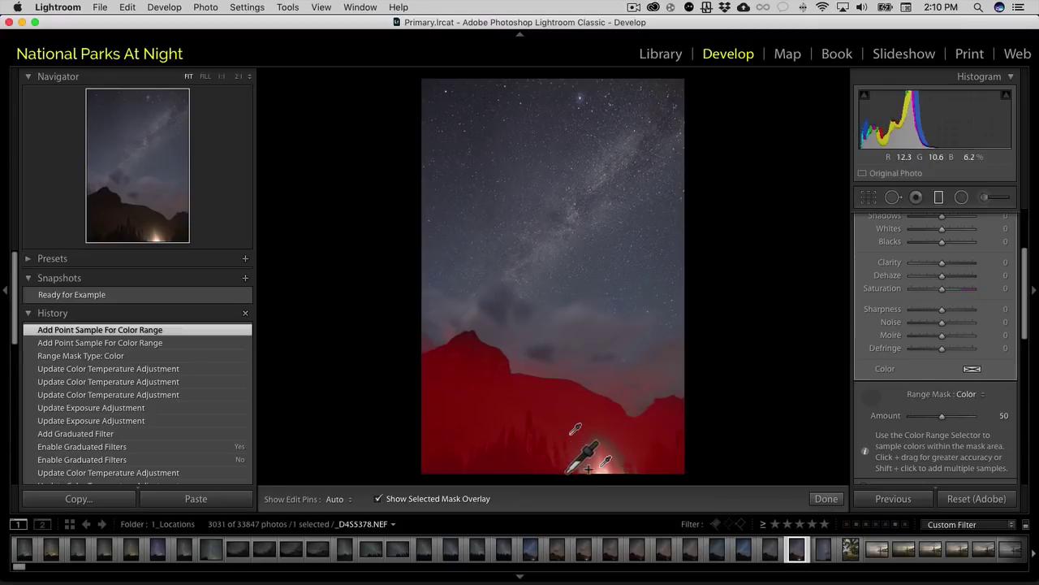
pyautogui.keyDown('shift'); pyautogui.click(585, 476); pyautogui.keyUp('shift')
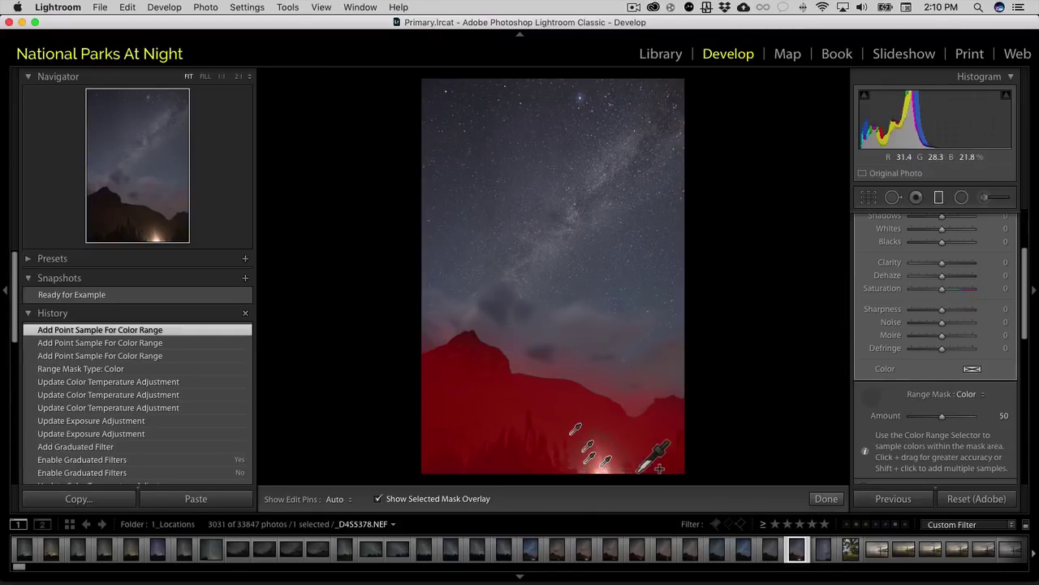
pyautogui.keyDown('shift'); pyautogui.click(606, 461); pyautogui.keyUp('shift')
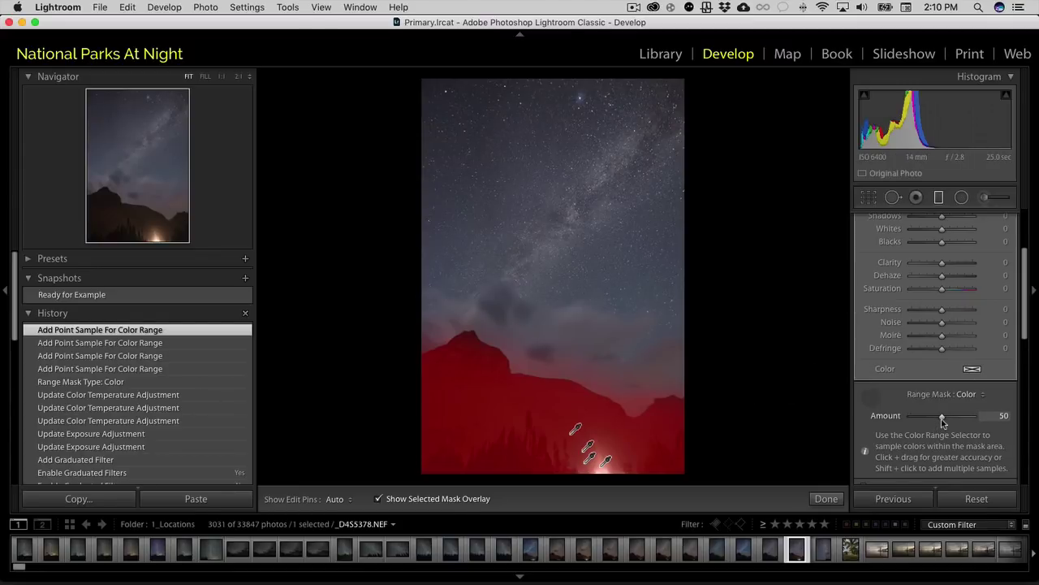
# Step: Lower the colour range mask Amount while previewing the mask in grayscale
pyautogui.press('alt')
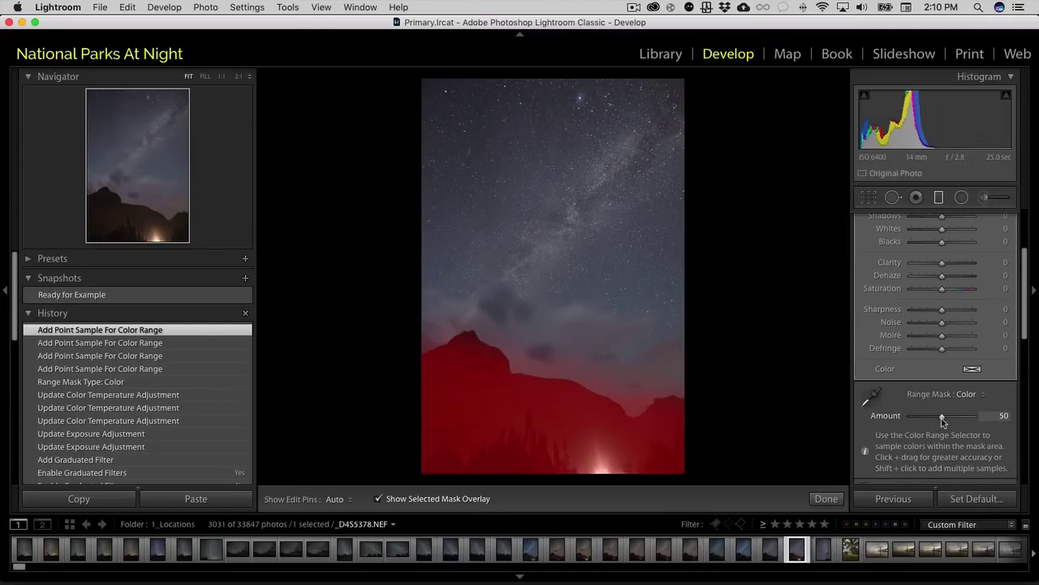
pyautogui.moveTo(942, 418); pyautogui.dragTo(923, 418)
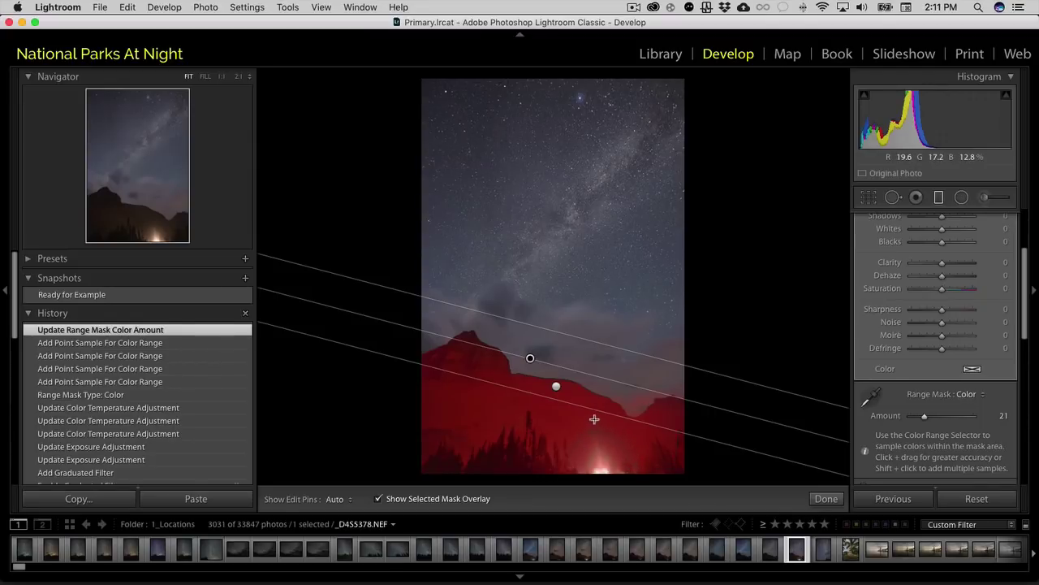
# Step: Set the range Amount to 38 and add four colour samples across the mountains and foreground
pyautogui.click(934, 417)
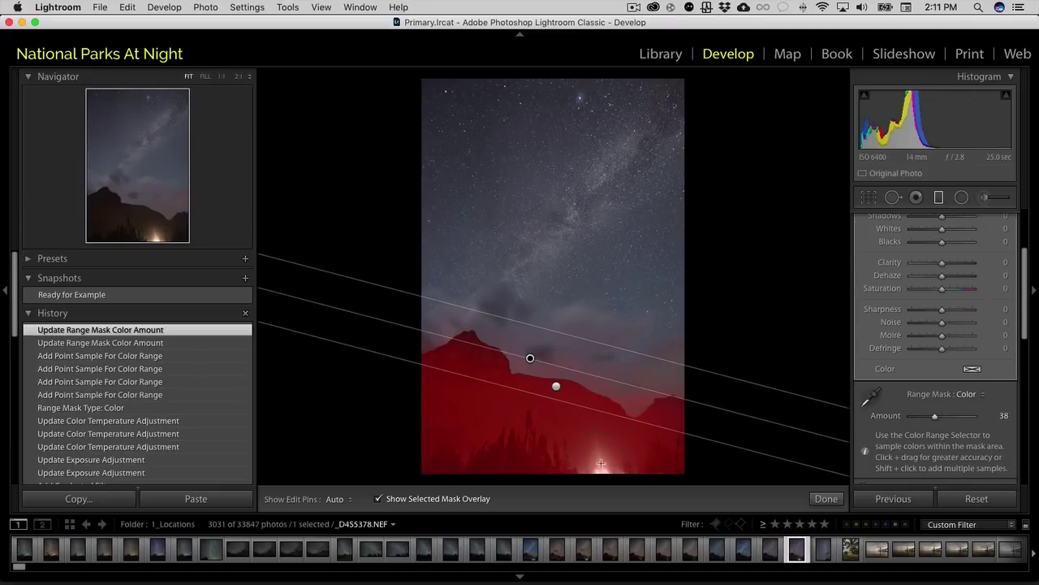
pyautogui.click(871, 396)
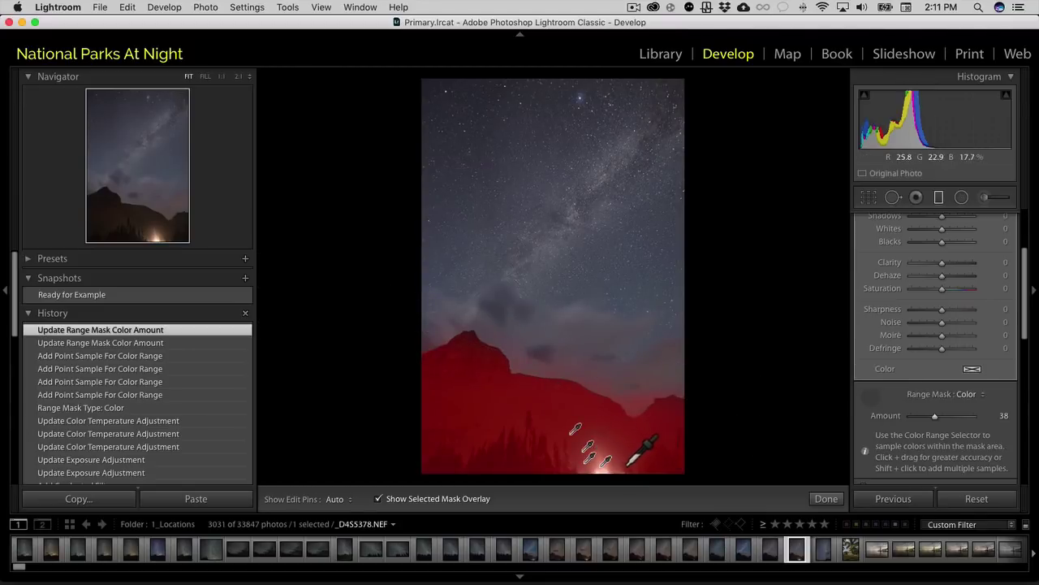
pyautogui.press('shift')
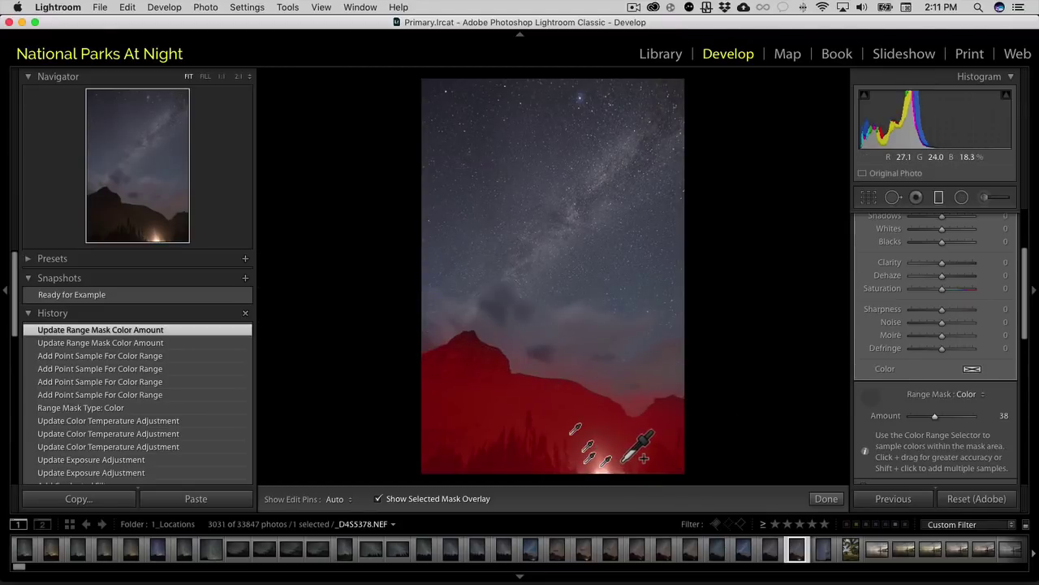
pyautogui.keyDown('shift'); pyautogui.click(622, 448); pyautogui.keyUp('shift')
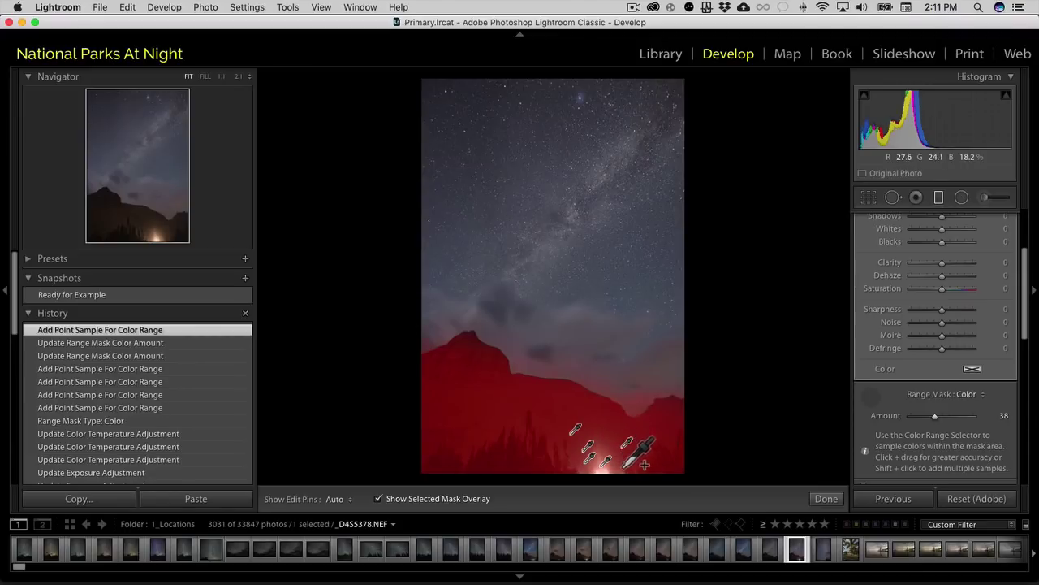
pyautogui.keyDown('shift'); pyautogui.click(431, 445); pyautogui.keyUp('shift')
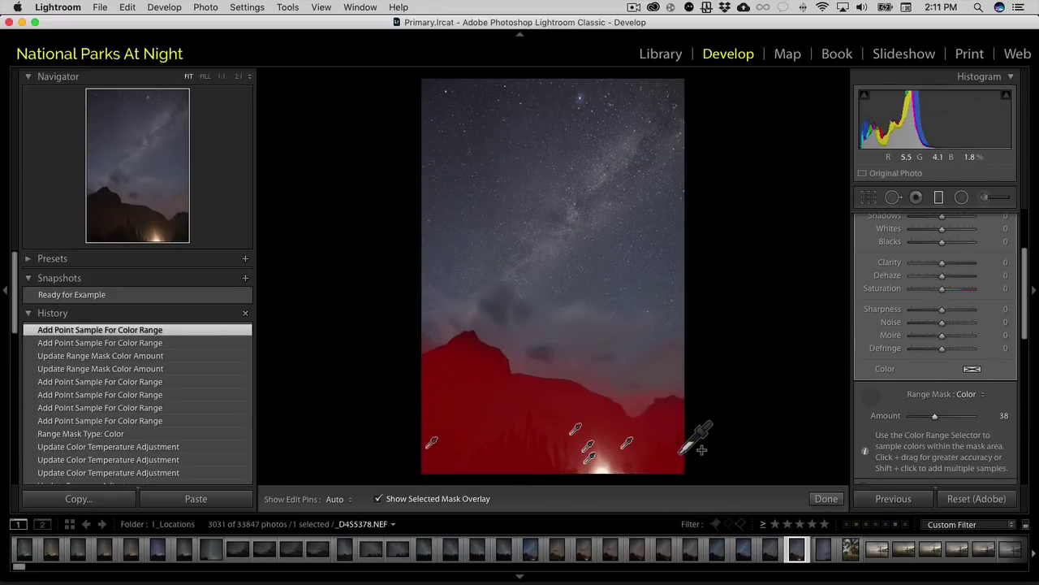
pyautogui.keyDown('shift'); pyautogui.click(680, 438); pyautogui.keyUp('shift')
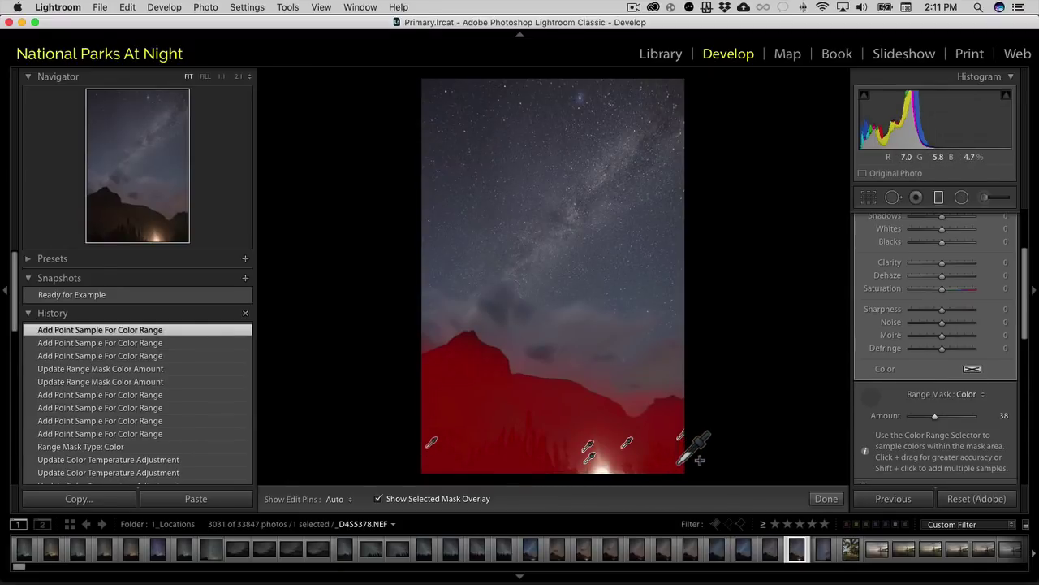
pyautogui.keyDown('shift'); pyautogui.click(587, 446); pyautogui.keyUp('shift')
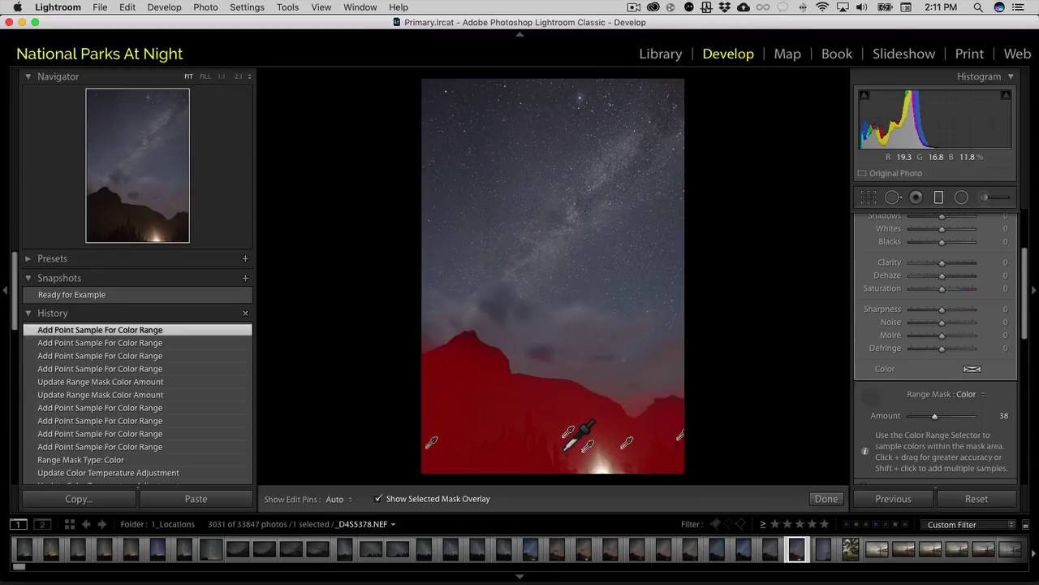
# Step: Hide the red mask overlay and put away the colour range sampler
pyautogui.click(433, 501)
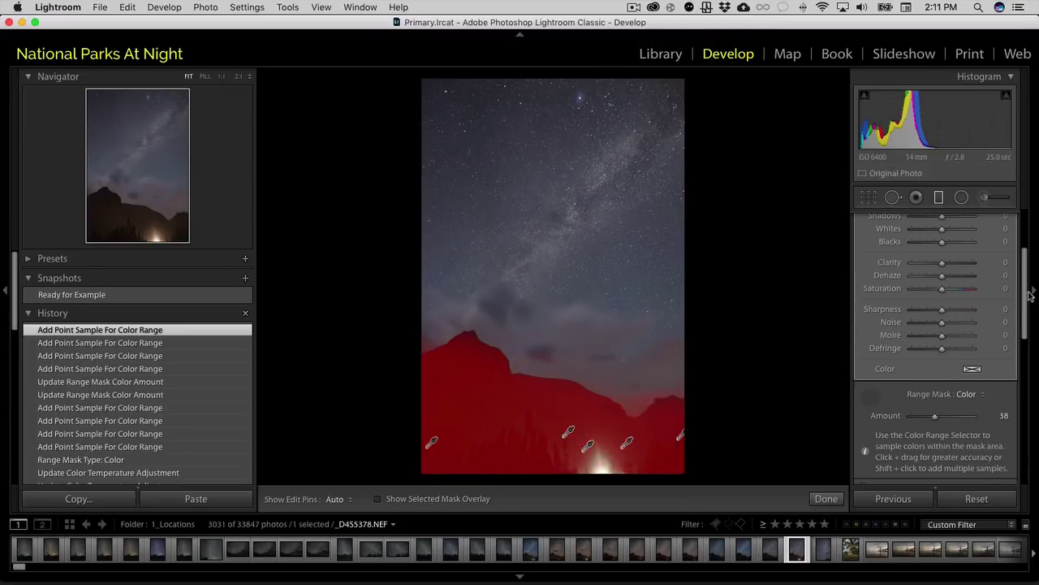
pyautogui.click(872, 398)
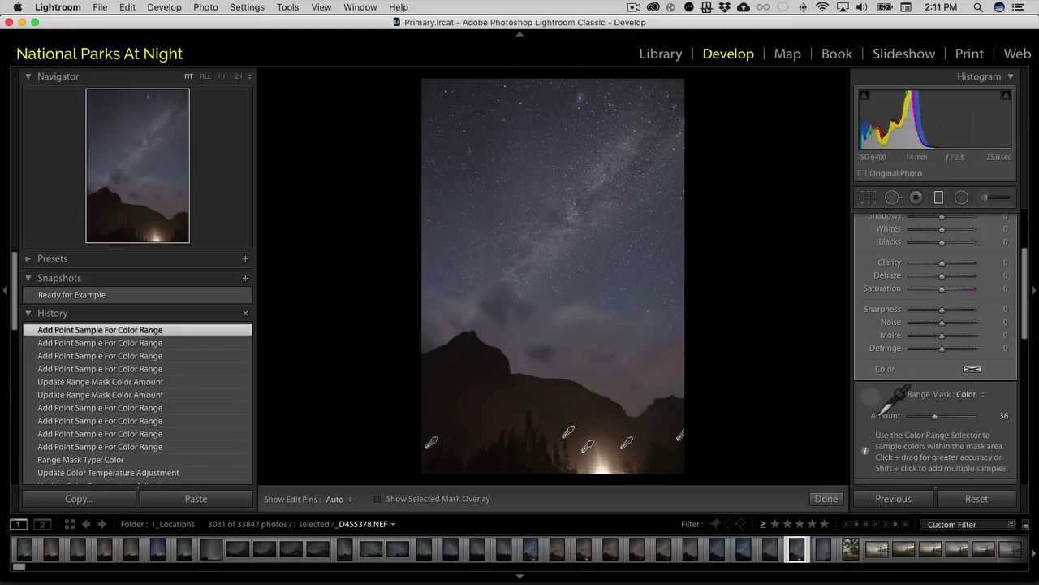
pyautogui.click(872, 399)
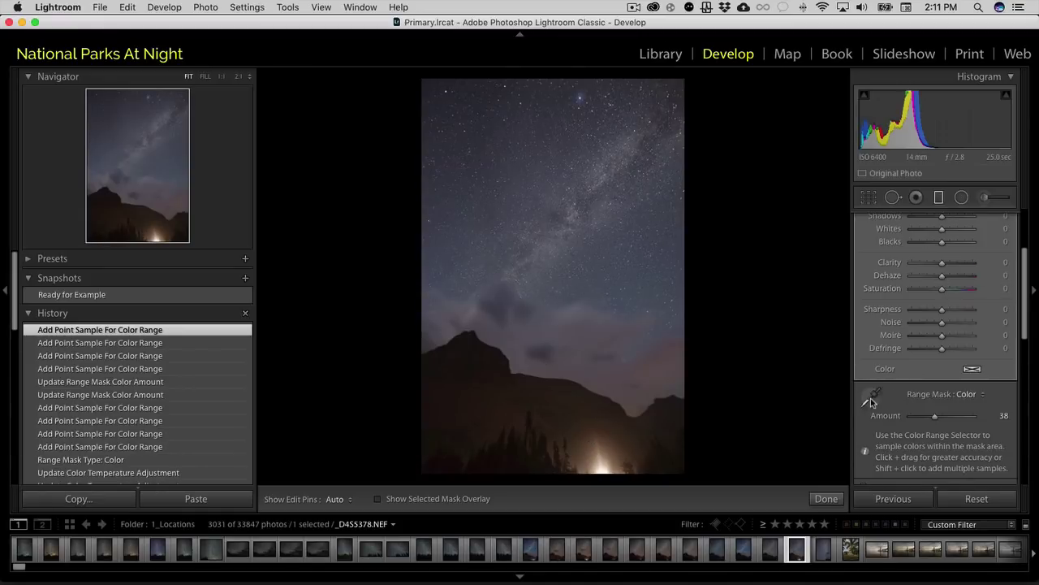
# Step: Warm the mountain filter further to Temp 39 and Tint 35
pyautogui.scroll(5, 899, 408)
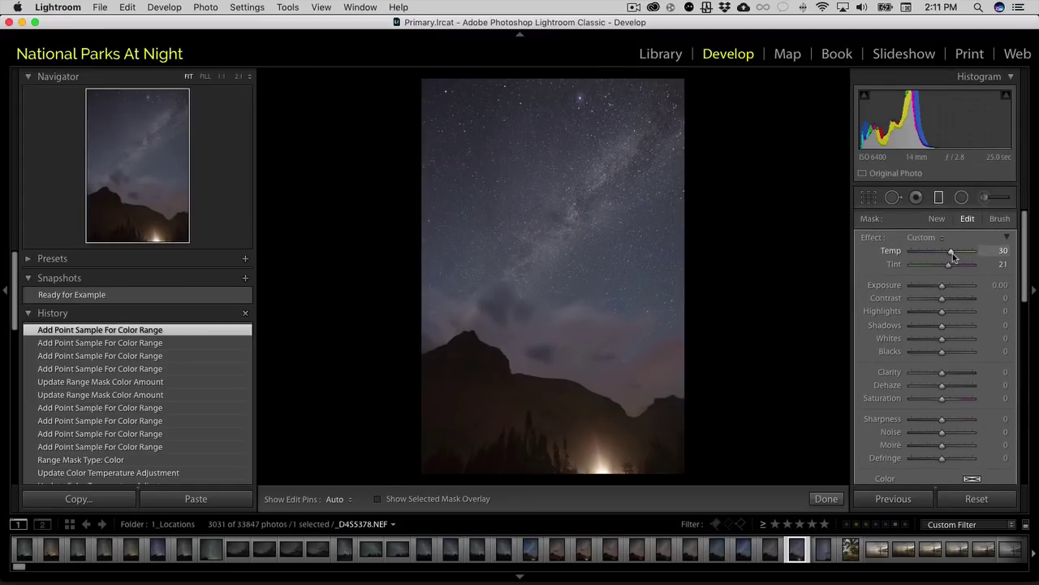
pyautogui.moveTo(954, 257); pyautogui.dragTo(953, 270)
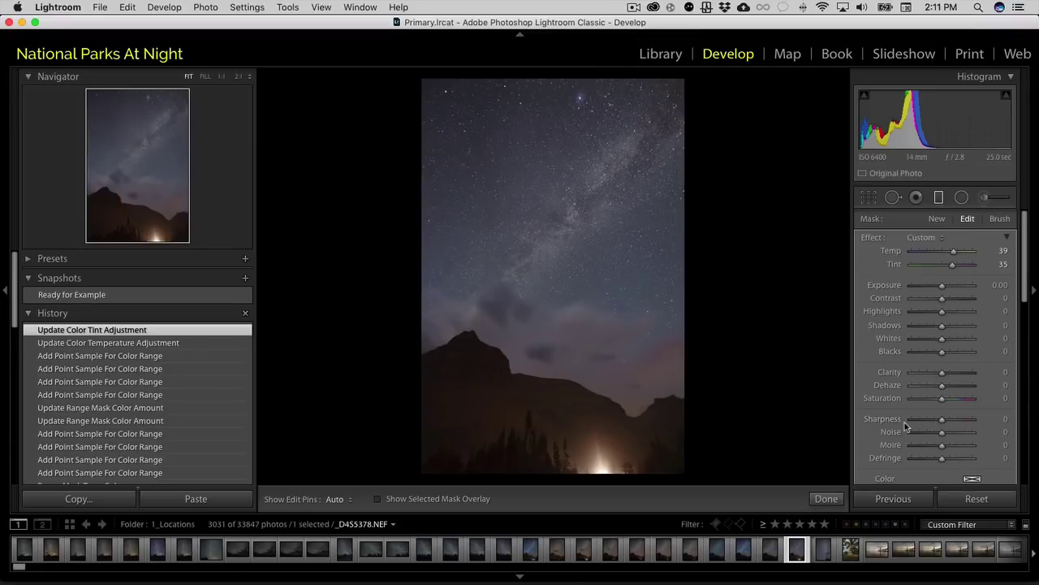
pyautogui.scroll(-5, 878, 403)
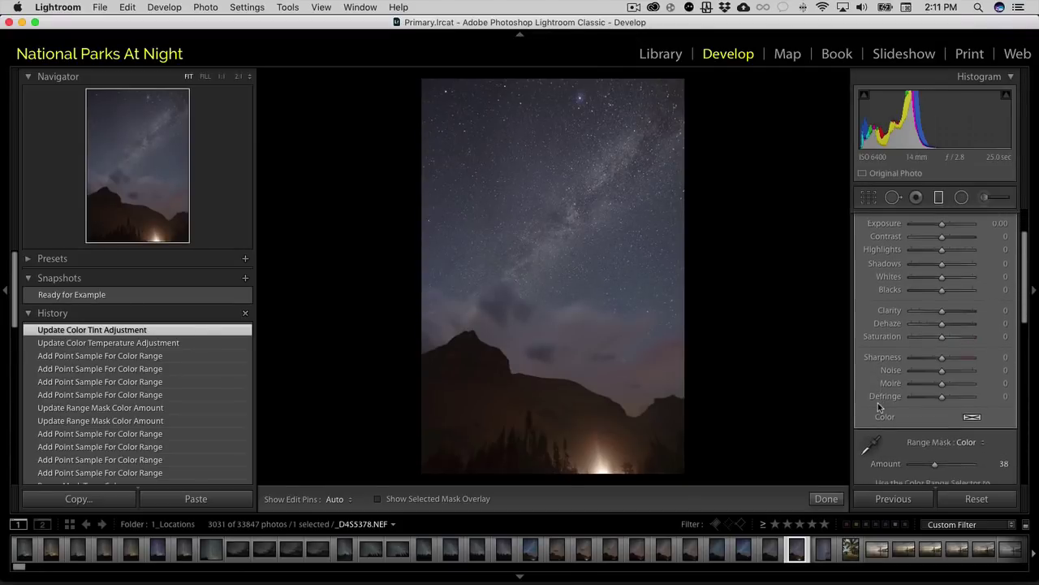
pyautogui.scroll(-3, 878, 403)
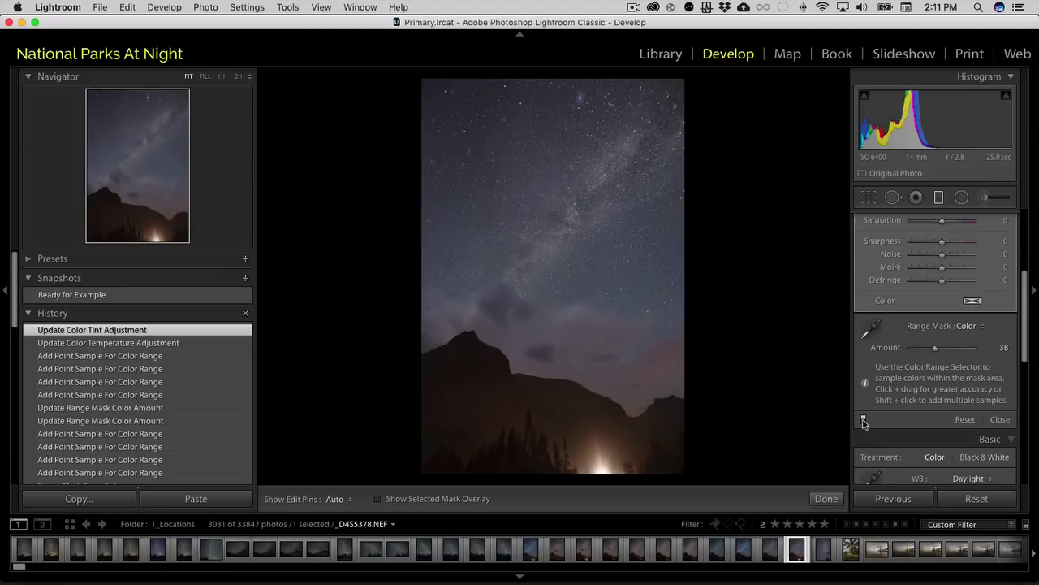
pyautogui.click(864, 420)
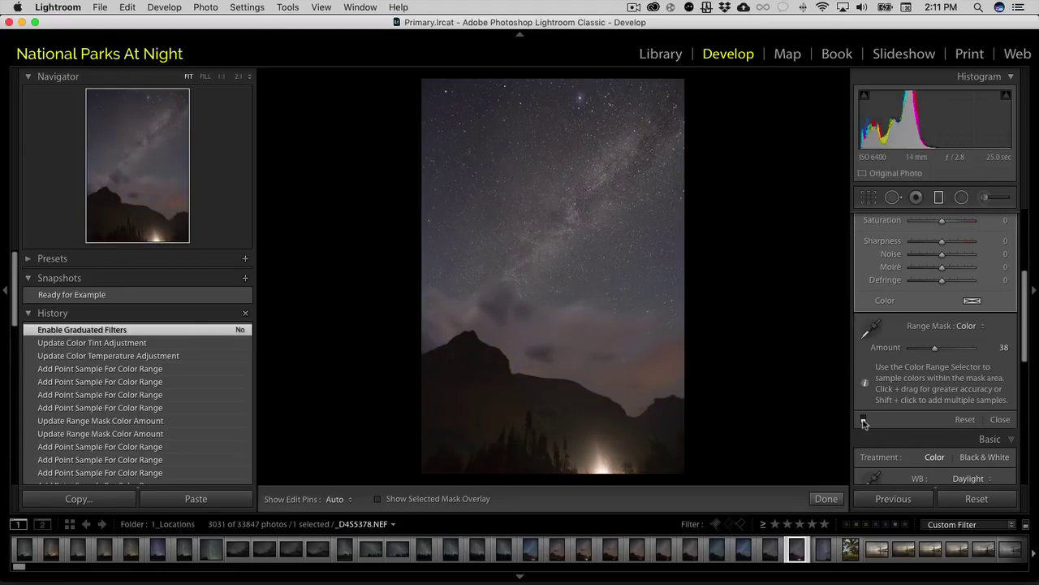
pyautogui.click(864, 419)
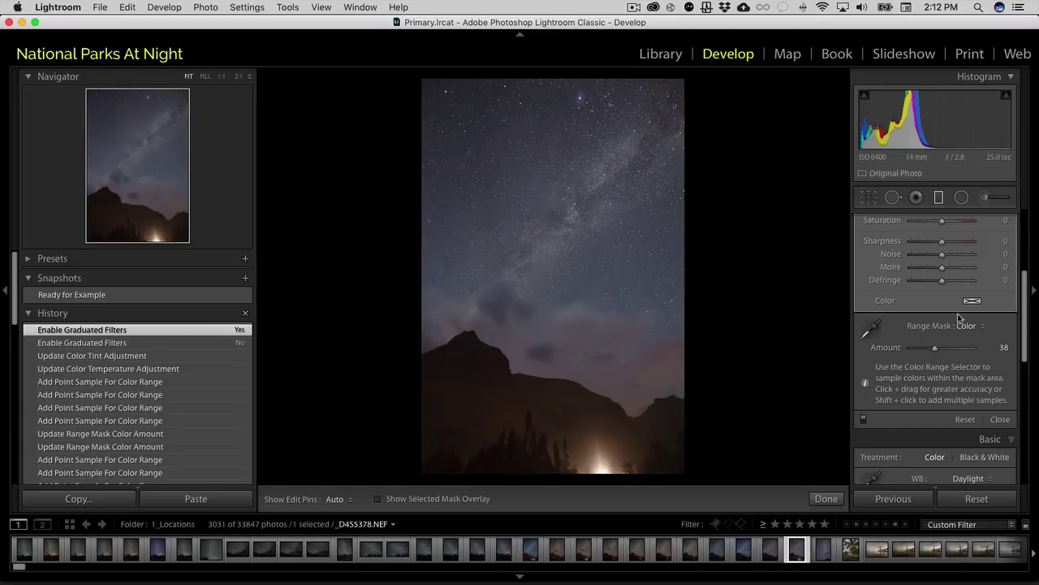
# Step: Add a graduated filter over the sky with Temp −27 and Dehaze 16
pyautogui.scroll(5, 913, 359)
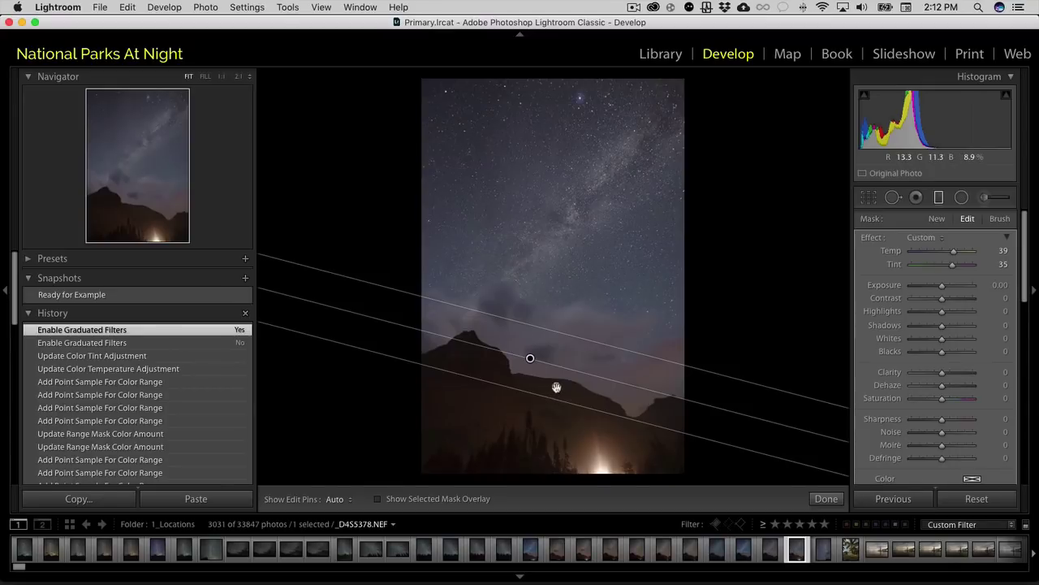
pyautogui.moveTo(556, 388); pyautogui.dragTo(561, 412)
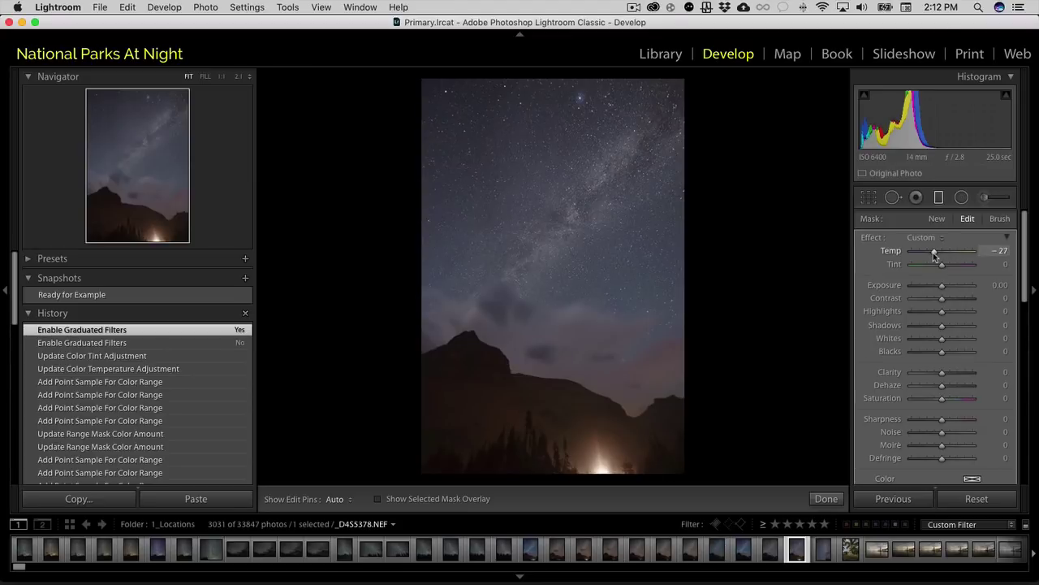
pyautogui.moveTo(934, 254); pyautogui.dragTo(931, 256)
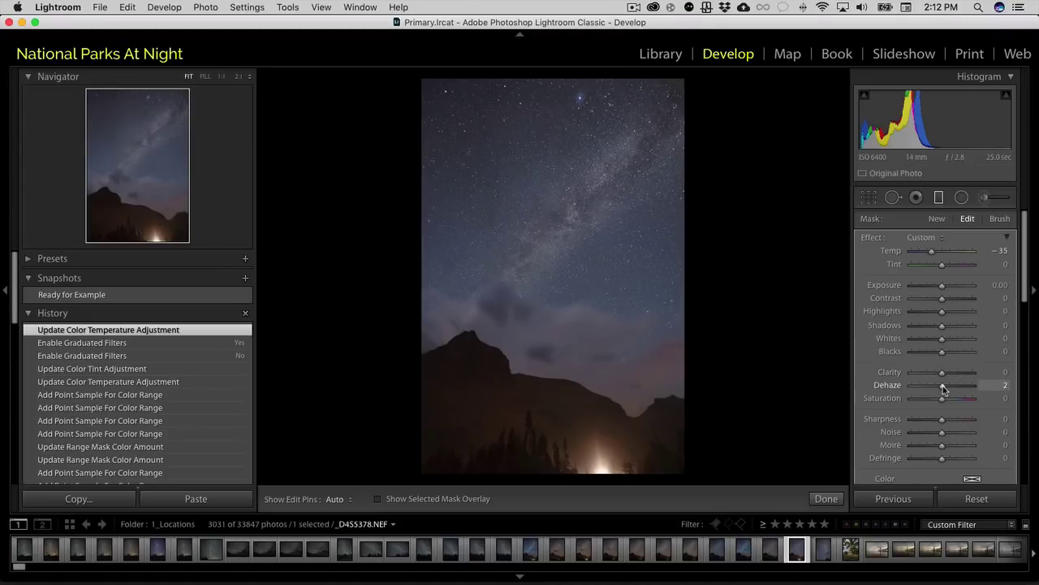
pyautogui.moveTo(942, 385); pyautogui.dragTo(947, 385)
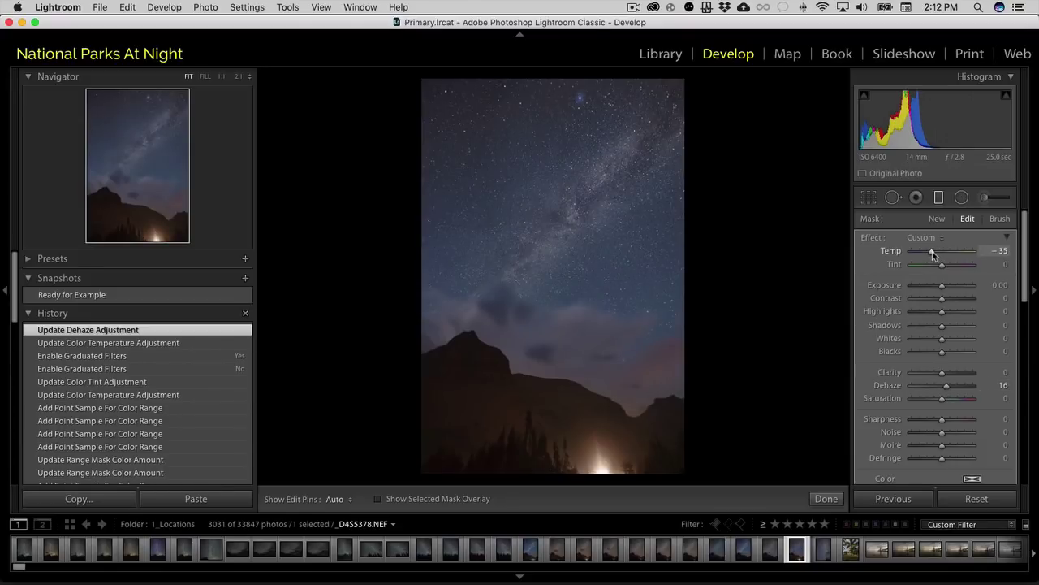
pyautogui.moveTo(932, 251); pyautogui.dragTo(933, 253)
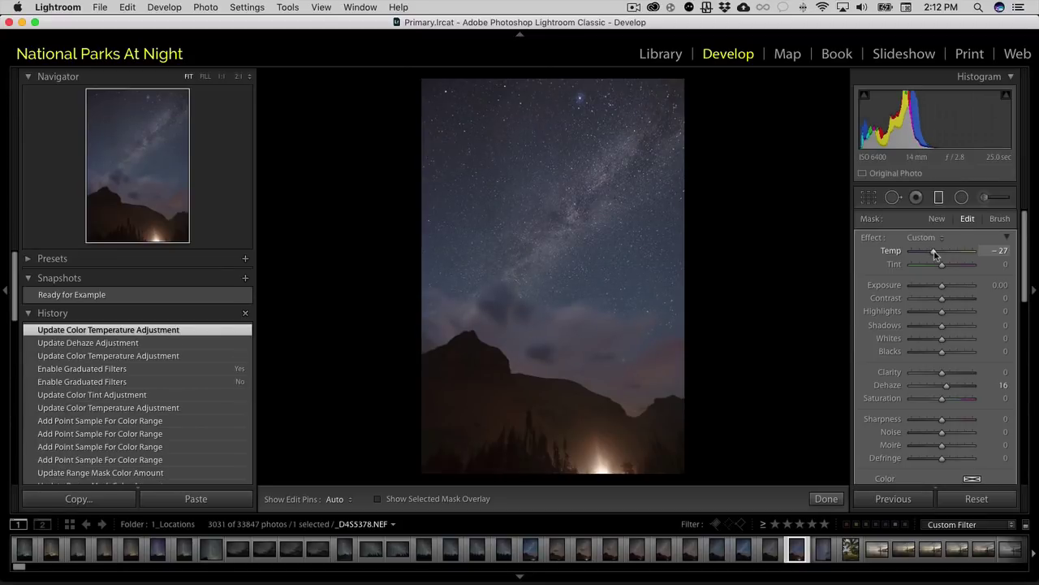
# Step: Reselect the mountain filter's pin and raise its Saturation to 14
pyautogui.moveTo(612, 413)
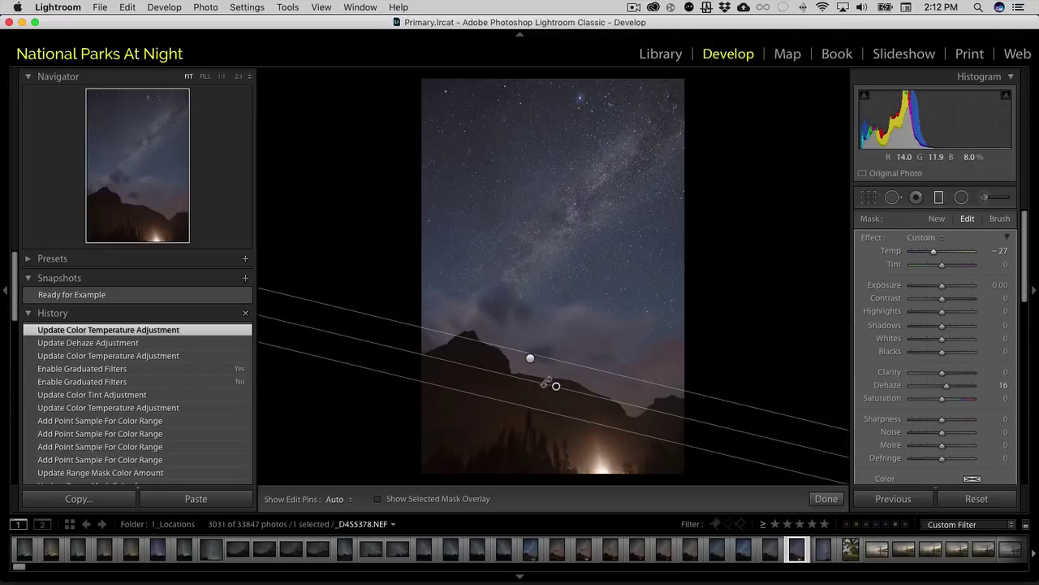
pyautogui.click(529, 359)
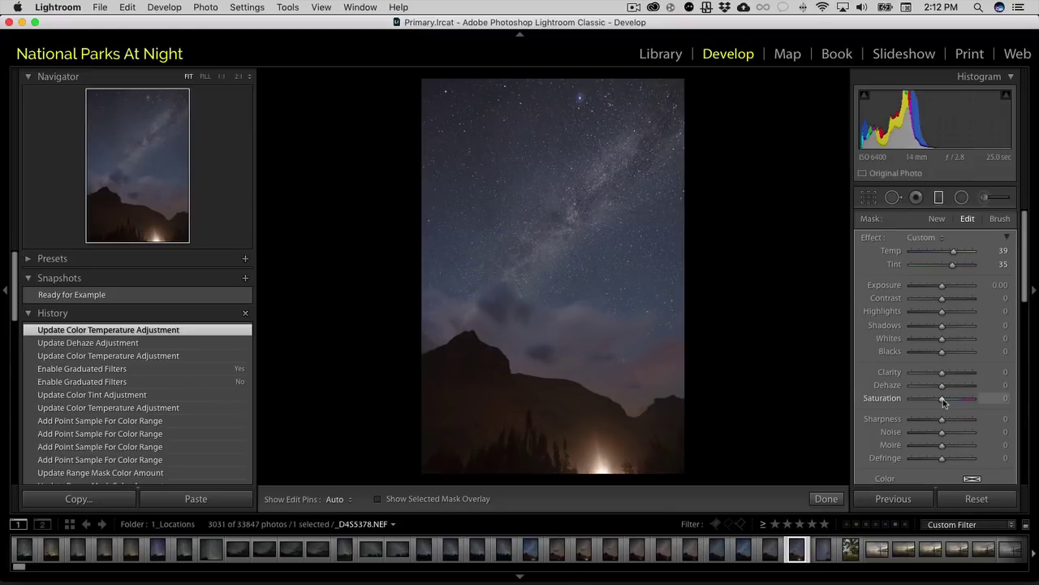
pyautogui.moveTo(944, 398); pyautogui.dragTo(947, 399)
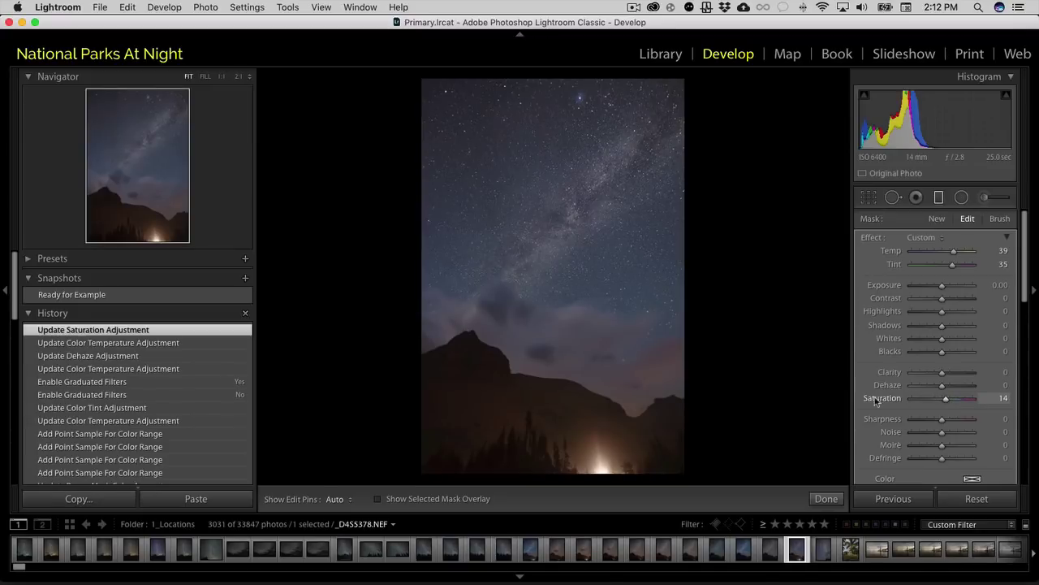
pyautogui.scroll(-2, 877, 396)
pyautogui.scroll(-6, 877, 396)
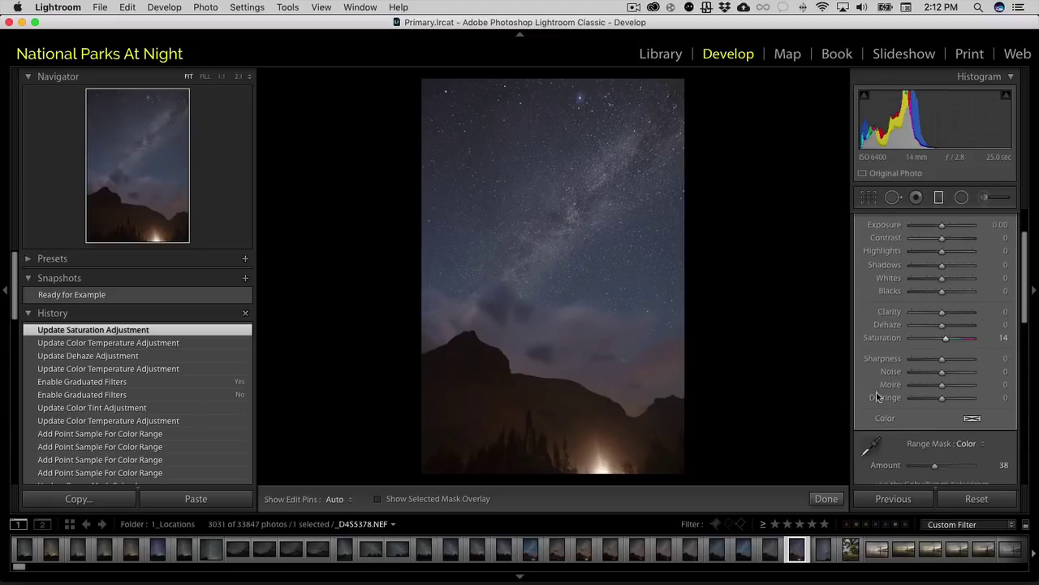
pyautogui.click(864, 410)
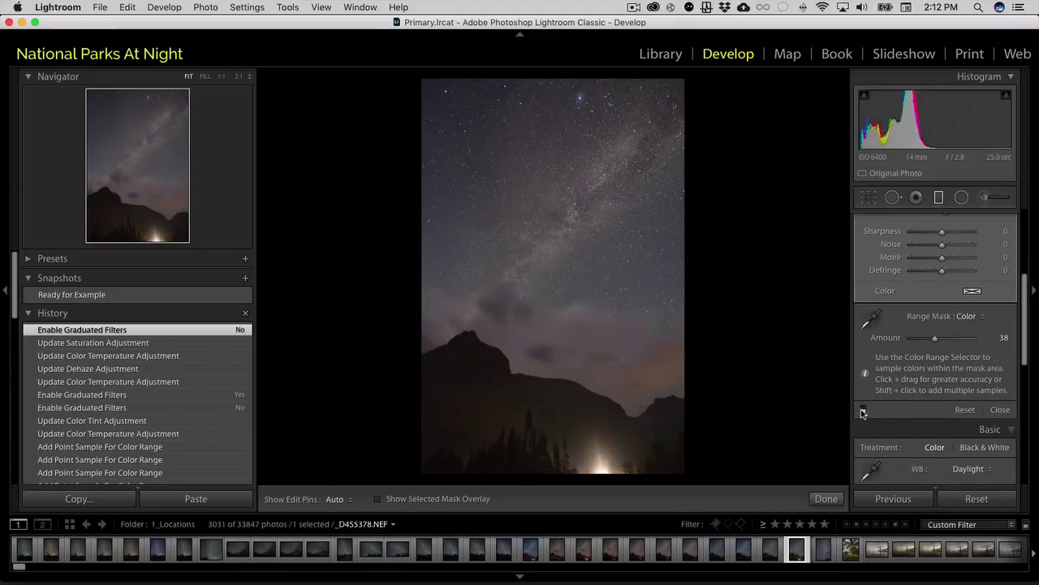
pyautogui.click(863, 410)
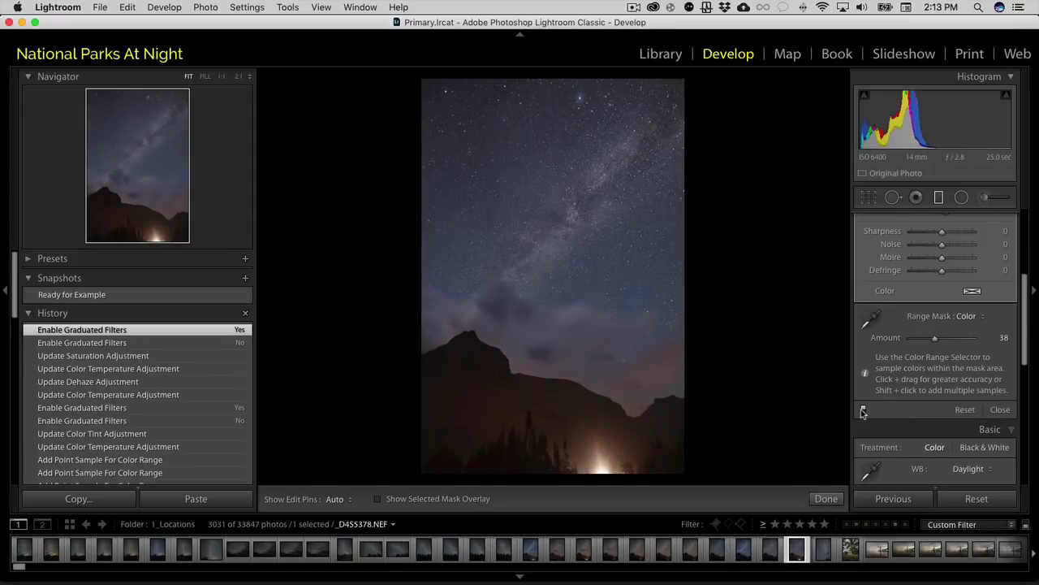
pyautogui.scroll(3, 892, 379)
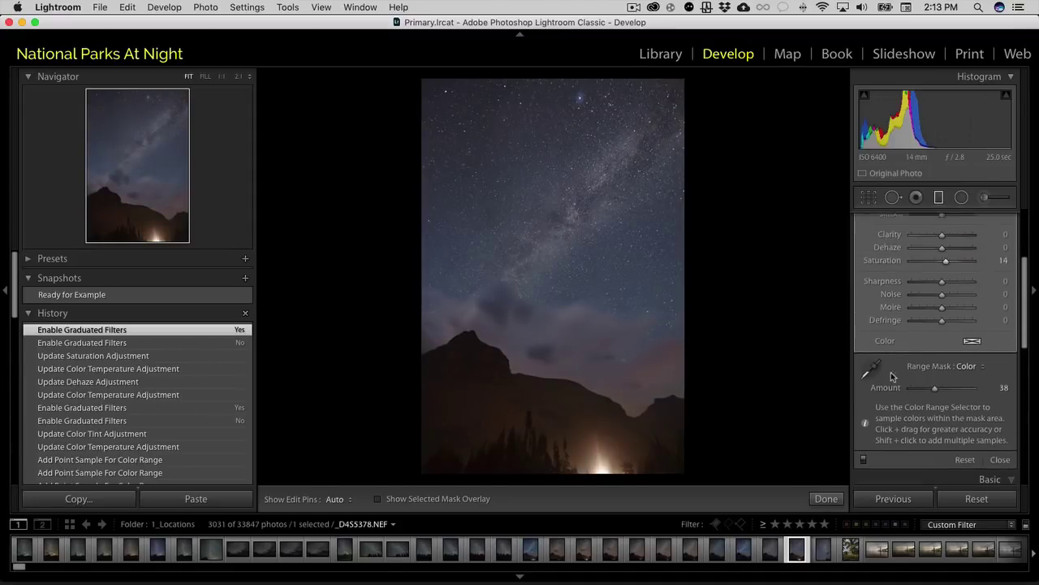